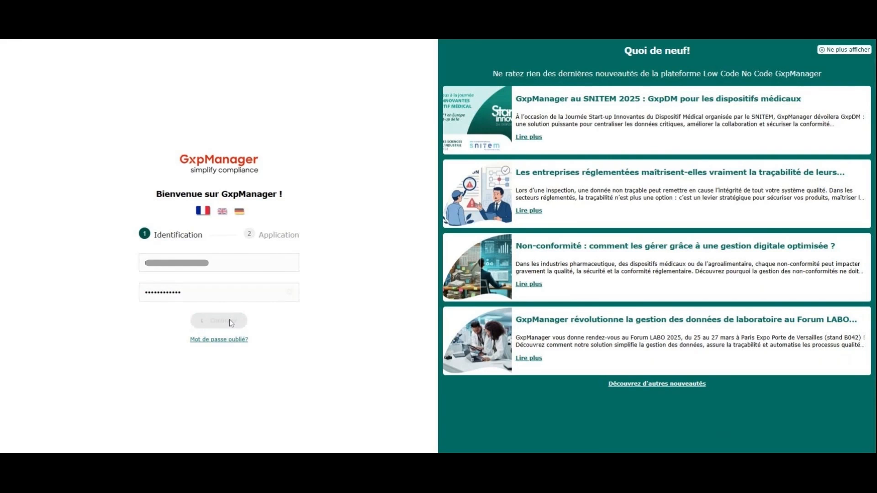
# Step: Choose the DEMO instance and the DEMO_APP_ARTSWORK application, and enter the application
pyautogui.click(203, 276)
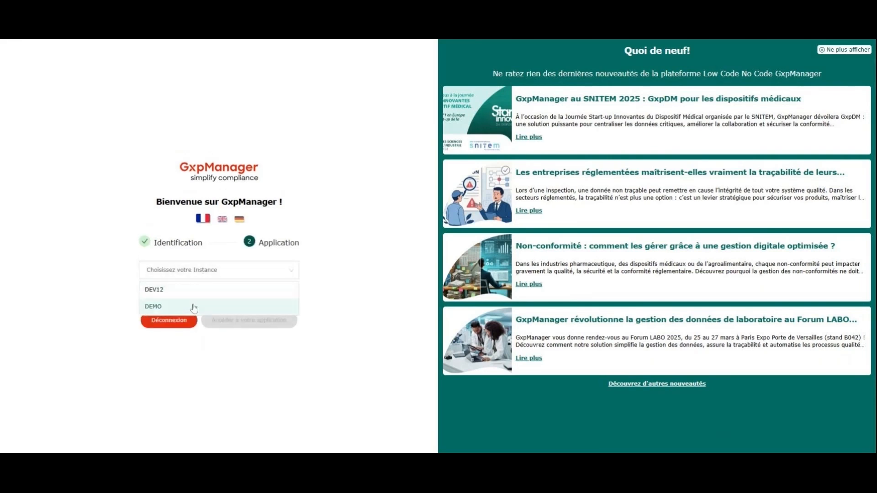
pyautogui.click(201, 306)
pyautogui.click(196, 285)
pyautogui.click(188, 338)
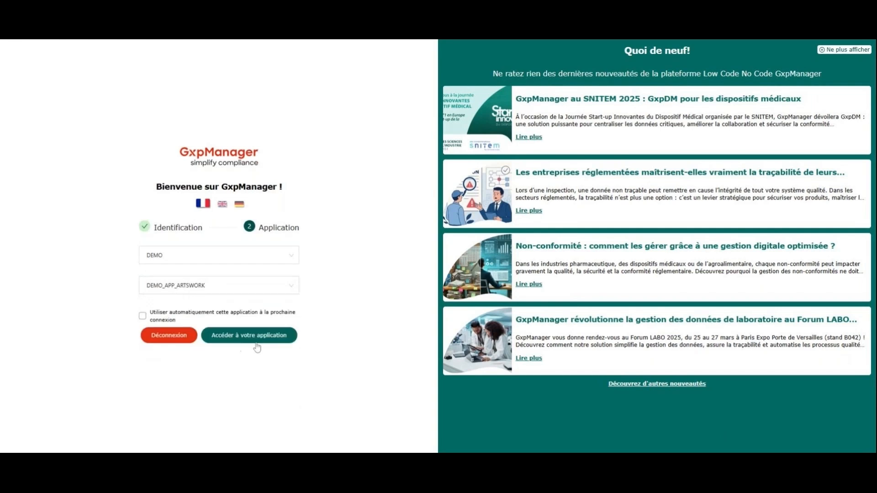
pyautogui.click(248, 335)
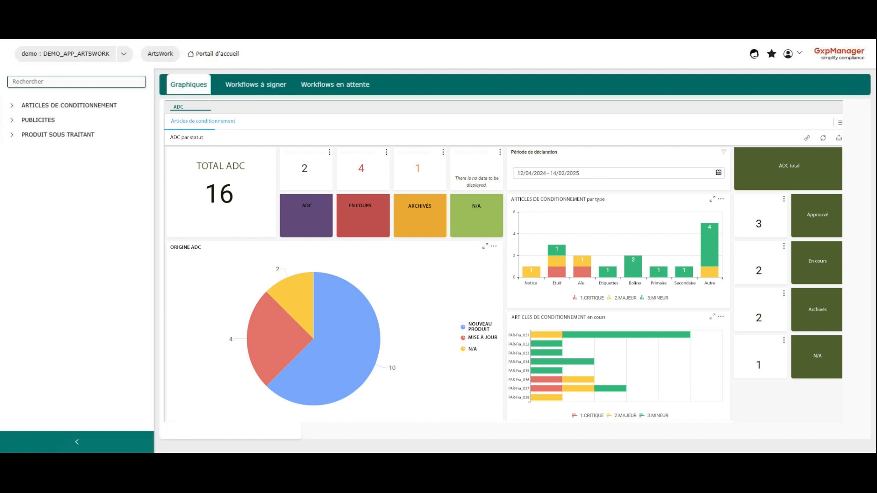
# Step: Expand the ARTICLES DE CONDITIONNEMENT, PUBLICITES and PRODUIT SOUS TRAITANT sections in the navigation tree
pyautogui.click(12, 105)
pyautogui.click(11, 150)
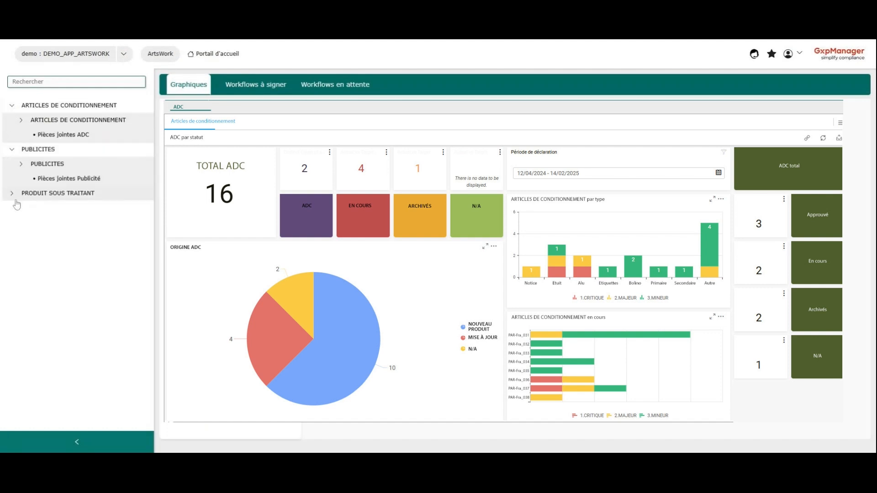
pyautogui.click(13, 193)
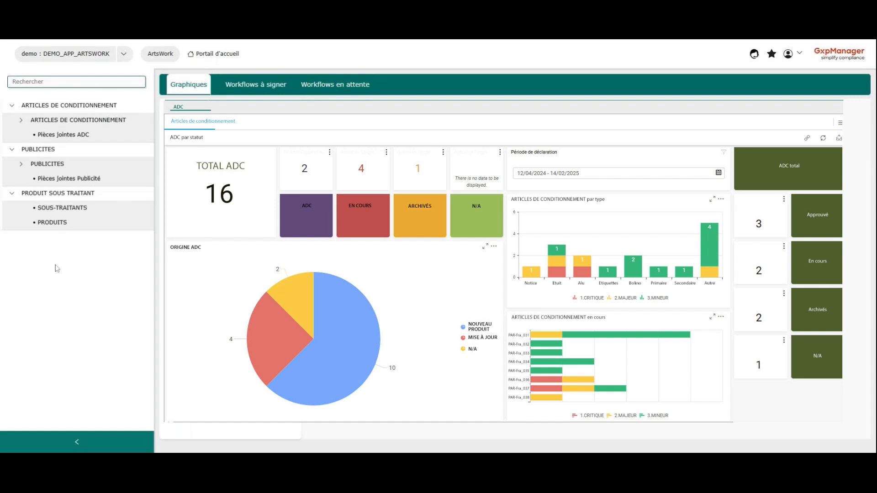
# Step: View the workflows awaiting signature and the pending workflows on the home portal
pyautogui.click(282, 91)
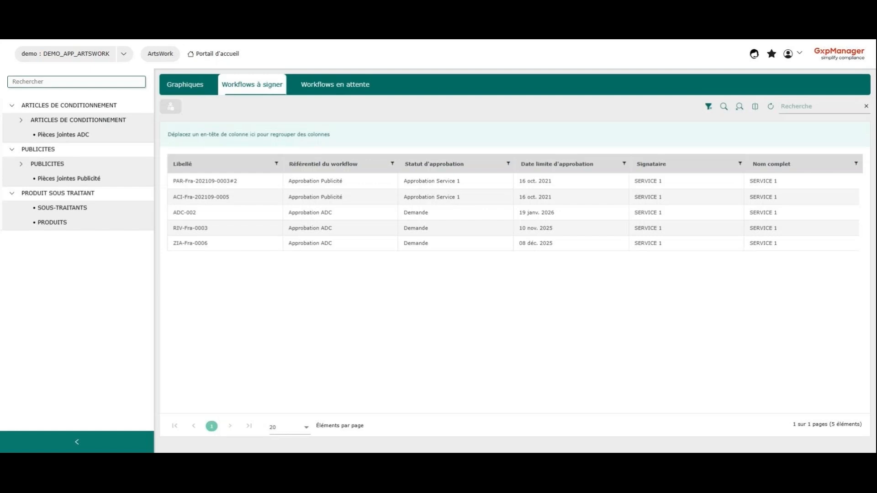
pyautogui.click(352, 87)
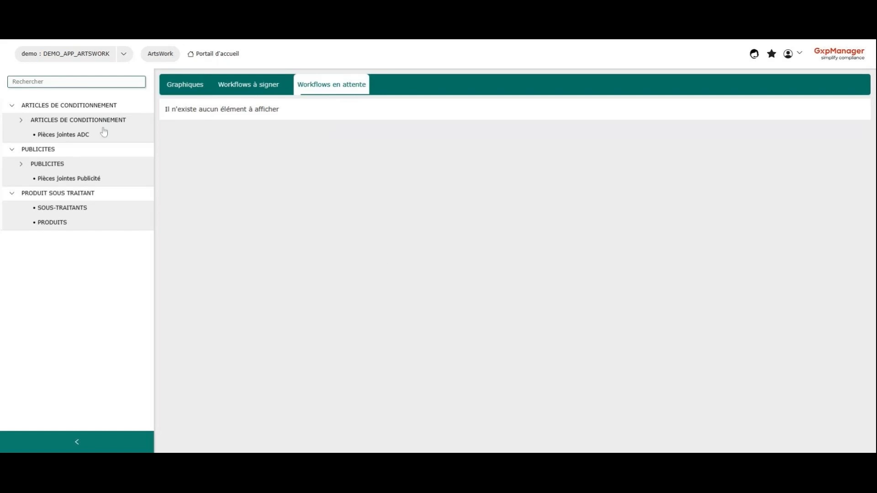
# Step: Open the ARTICLES DE CONDITIONNEMENT list and place the Statut du workflow column before Produit Concerné
pyautogui.click(31, 122)
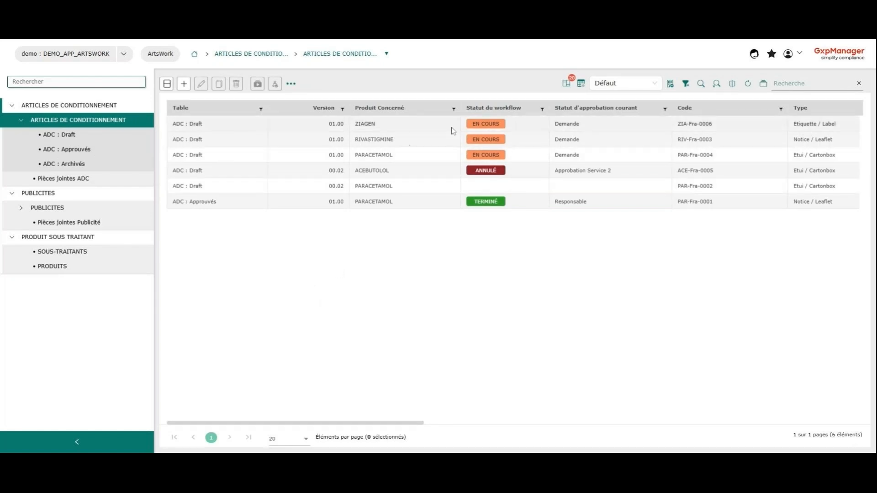
pyautogui.moveTo(489, 113); pyautogui.dragTo(171, 112)
pyautogui.moveTo(478, 112)
pyautogui.mouseDown()
pyautogui.moveTo(274, 120)
pyautogui.moveTo(262, 112)
pyautogui.moveTo(496, 114)
pyautogui.mouseUp()
pyautogui.moveTo(221, 112); pyautogui.dragTo(434, 114)
# Step: Filter the articles list to the En cours workflow status and clear the filter again
pyautogui.click(431, 109)
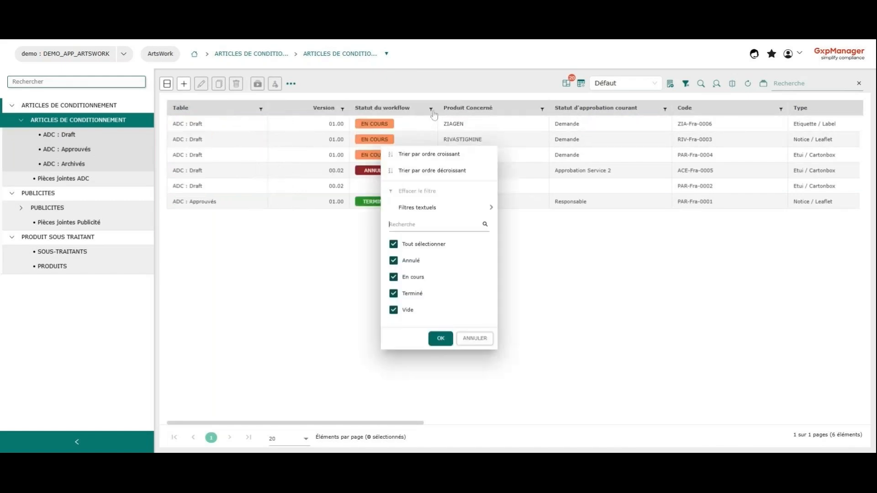
pyautogui.click(394, 244)
pyautogui.click(393, 277)
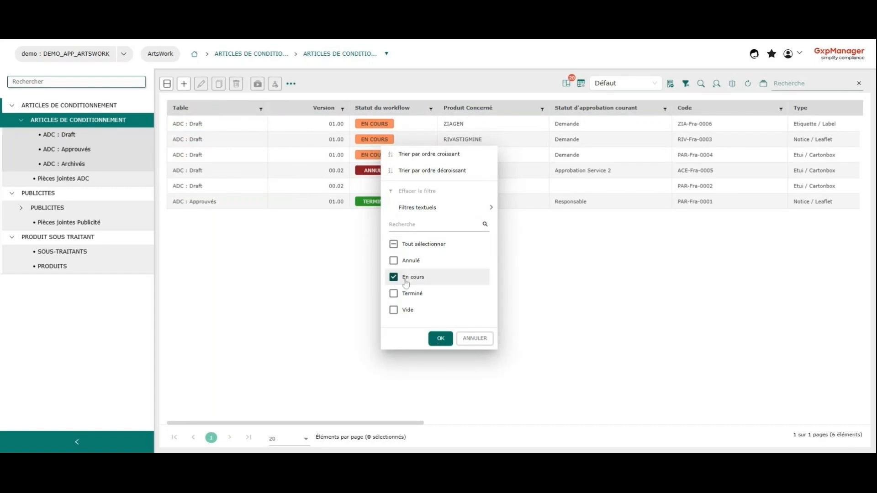
pyautogui.click(441, 338)
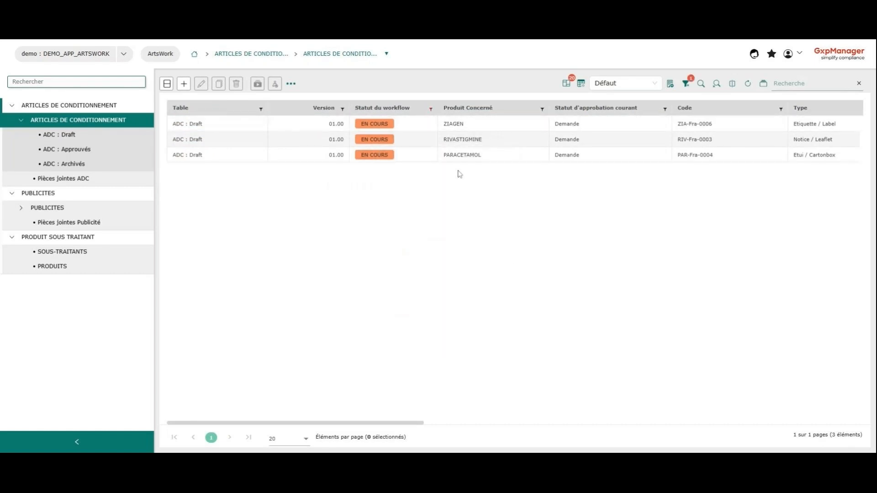
pyautogui.click(687, 85)
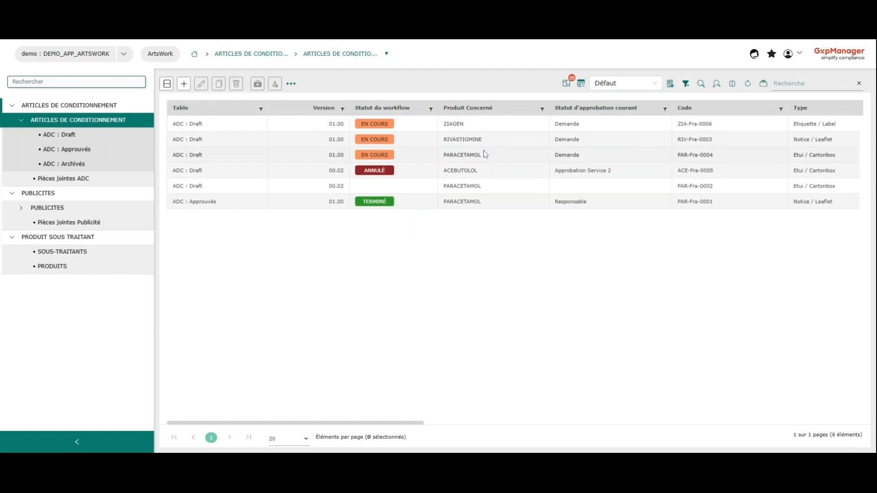
# Step: Show the column grouping area and group the articles list by Produit Concerné
pyautogui.click(430, 110)
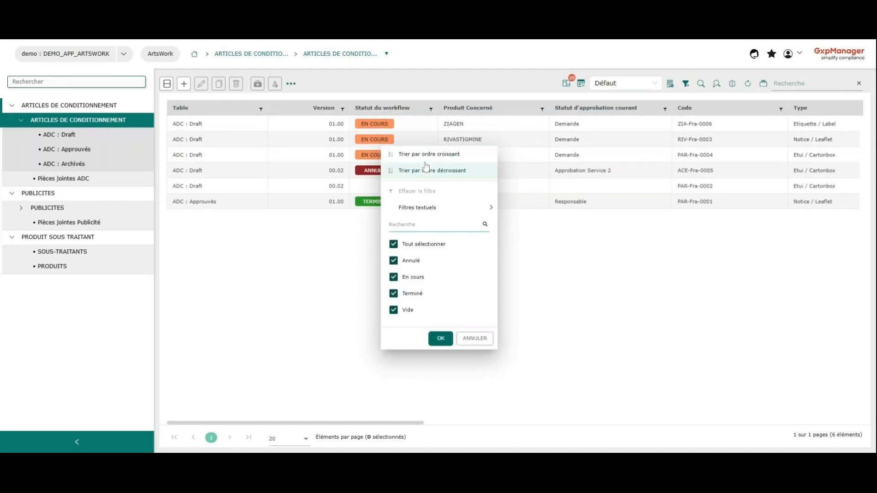
pyautogui.click(764, 86)
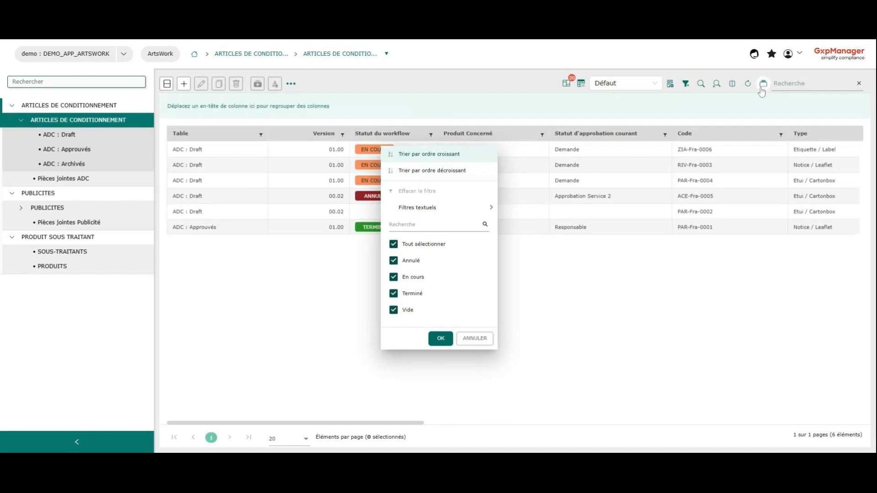
pyautogui.click(570, 317)
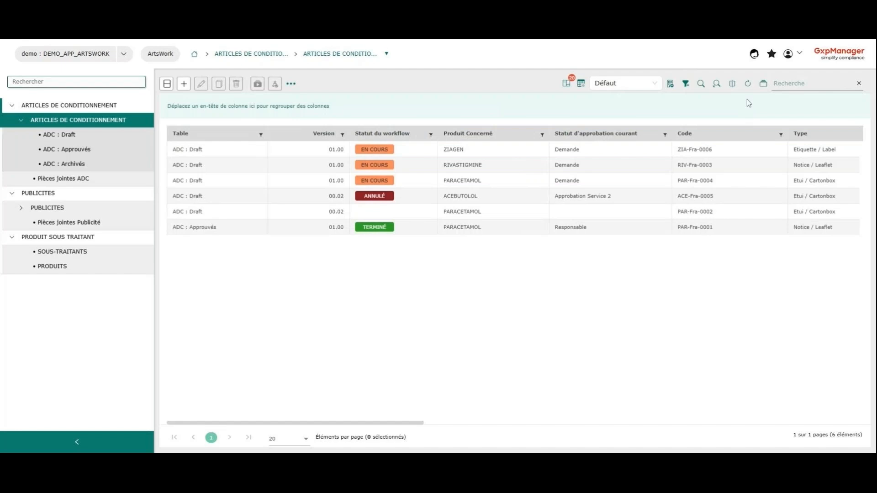
pyautogui.moveTo(502, 134); pyautogui.dragTo(431, 108)
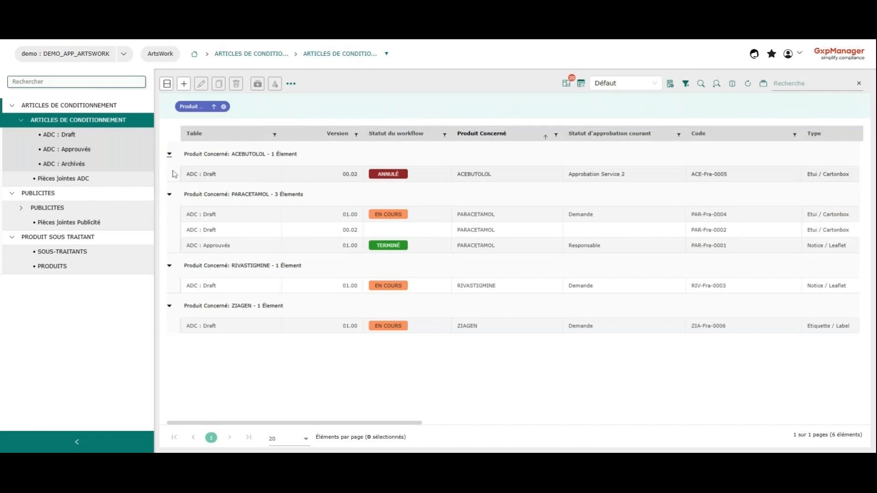
# Step: Collapse the product groups so that only the PARACETAMOL group stays expanded
pyautogui.click(169, 155)
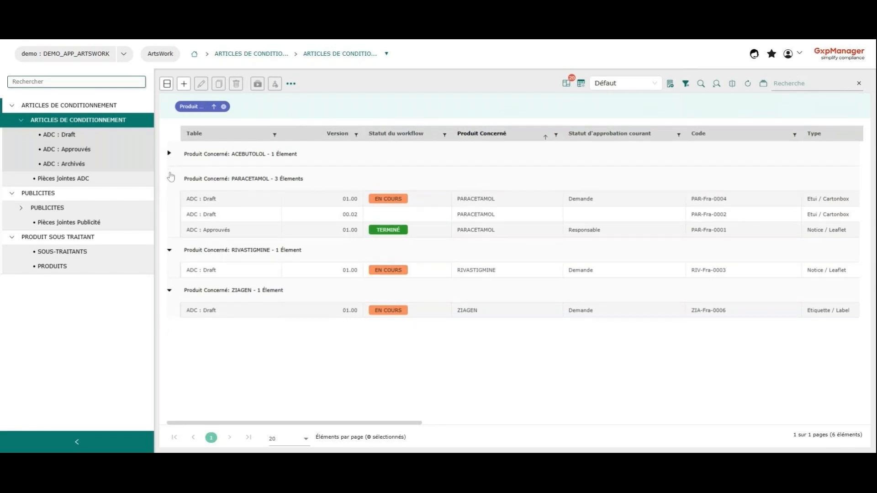
pyautogui.click(170, 178)
pyautogui.click(169, 203)
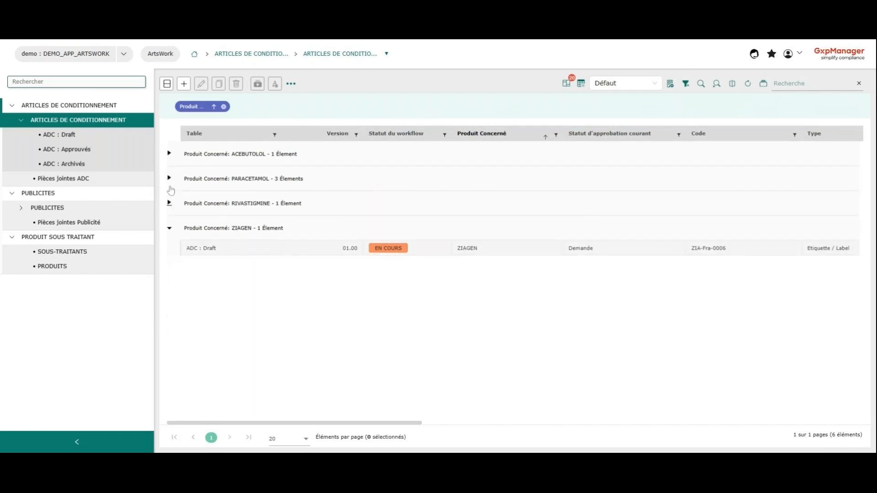
pyautogui.click(169, 178)
pyautogui.click(170, 277)
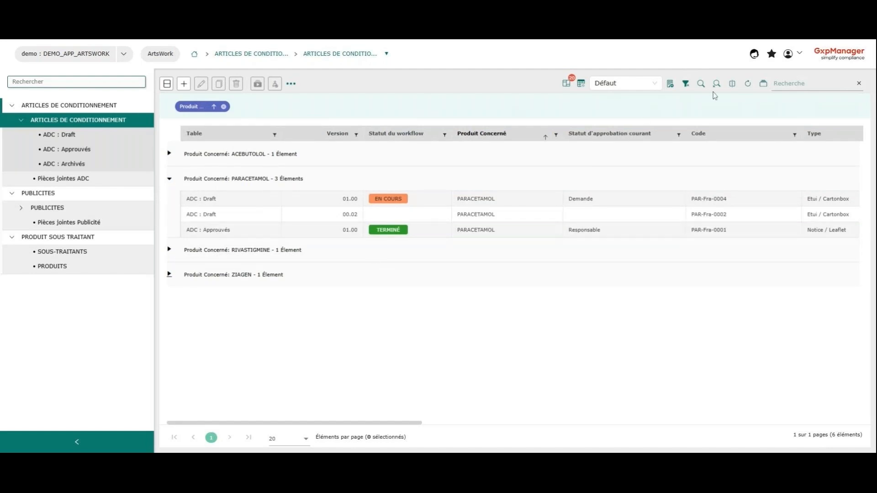
# Step: Replace the product grouping with grouping by Type, and remove that grouping as well
pyautogui.click(223, 107)
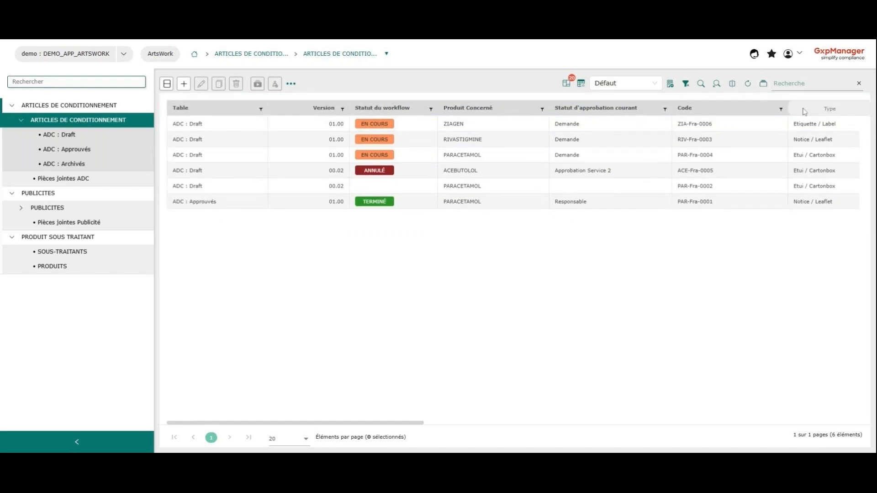
pyautogui.moveTo(811, 128); pyautogui.dragTo(332, 105)
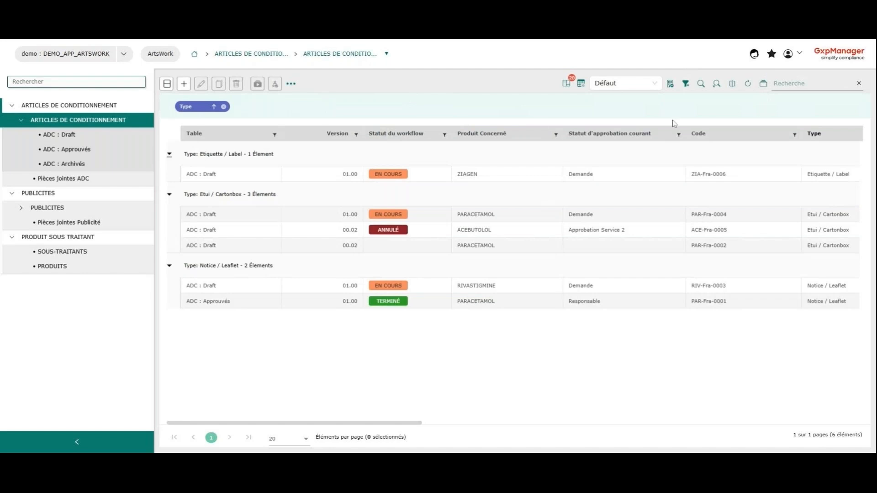
pyautogui.click(223, 106)
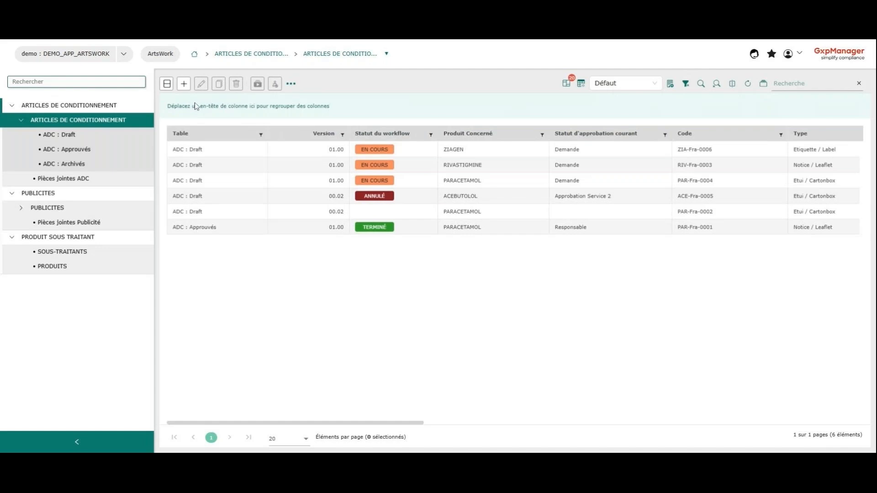
# Step: Start a new packaging article in the ADC : Draft table with the type Etui / Cartonbox
pyautogui.click(185, 84)
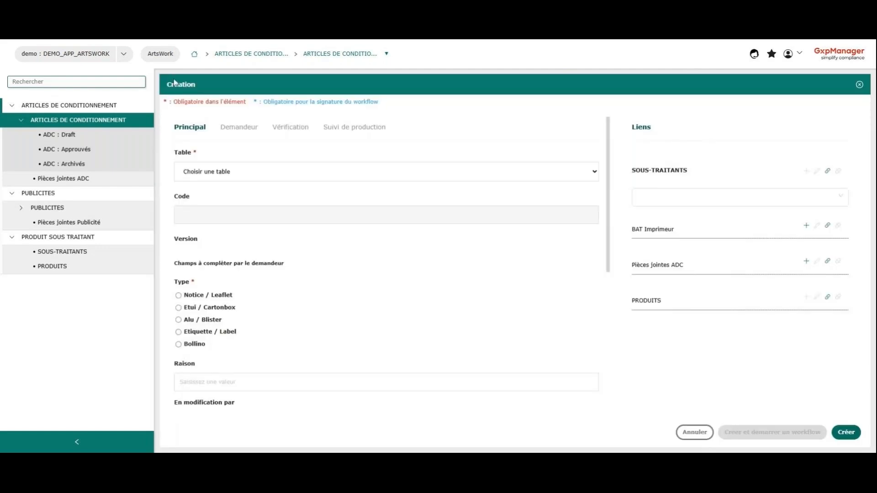
pyautogui.click(197, 174)
pyautogui.click(204, 188)
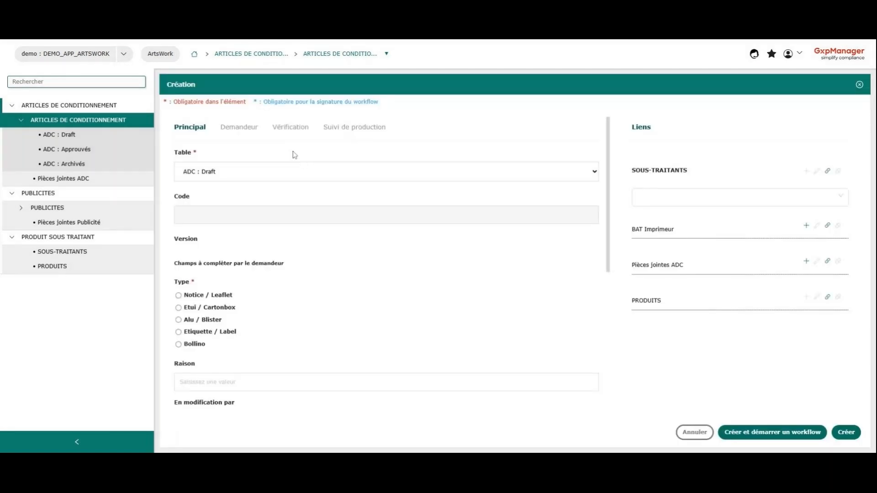
pyautogui.scroll(-1, 251, 241)
pyautogui.scroll(-1, 244, 257)
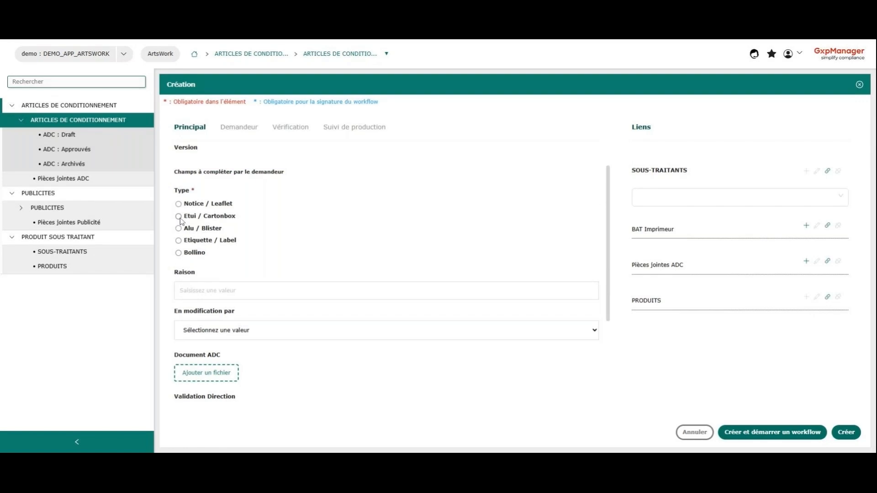
# Step: Set the new article's Raison to Mise à jour and En modification par to Usine 4
pyautogui.scroll(-1, 225, 237)
pyautogui.click(219, 246)
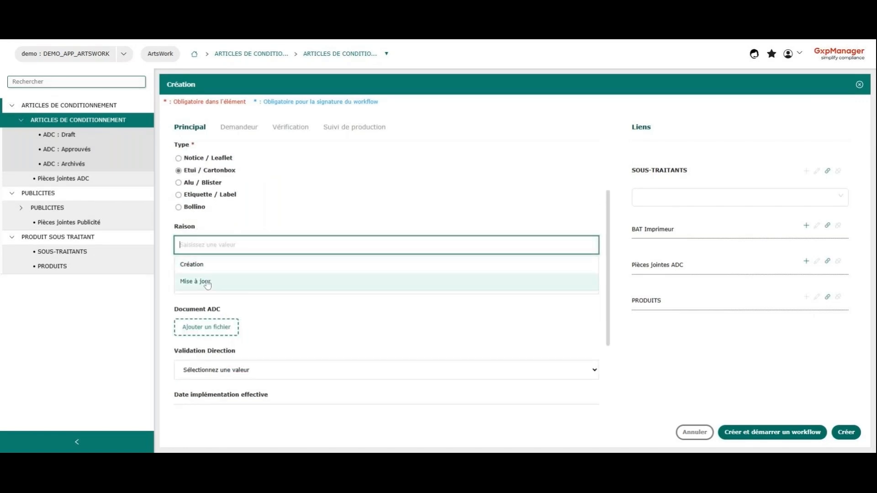
pyautogui.click(207, 282)
pyautogui.scroll(-1, 266, 212)
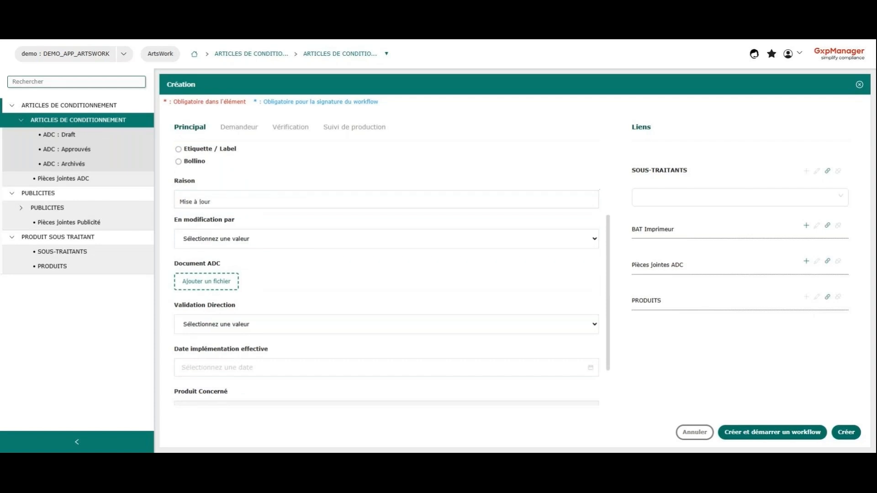
pyautogui.click(244, 246)
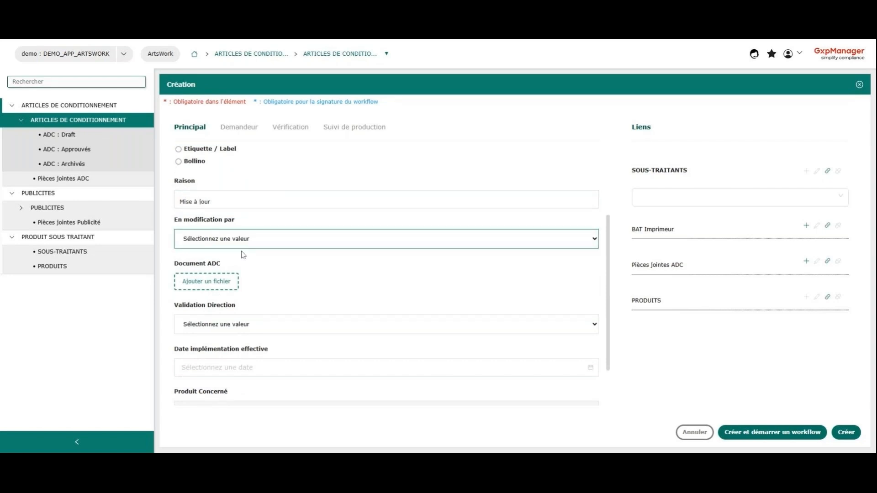
pyautogui.click(243, 255)
pyautogui.scroll(-1, 243, 255)
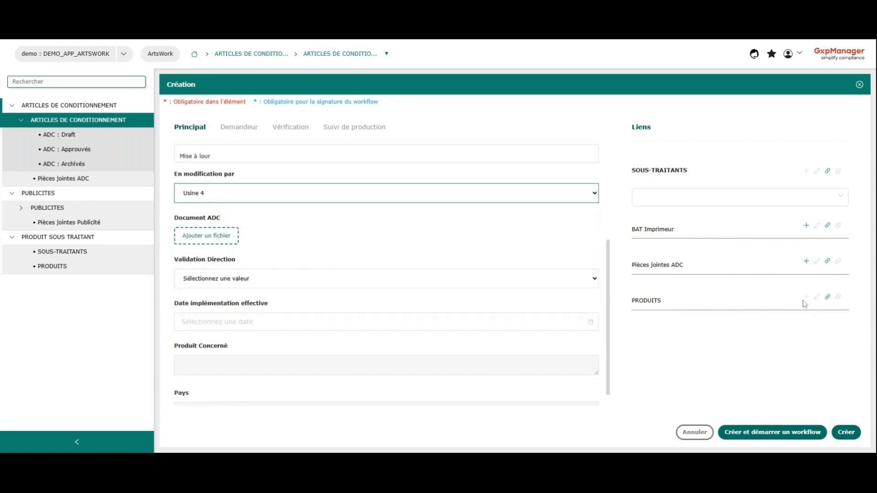
# Step: Link the paracetamol product PROD-006 to the new article
pyautogui.click(827, 299)
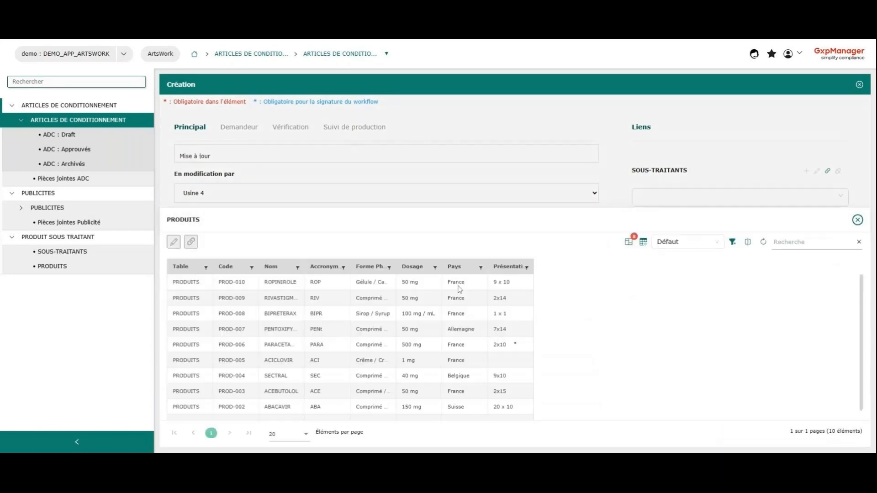
pyautogui.scroll(-1, 295, 384)
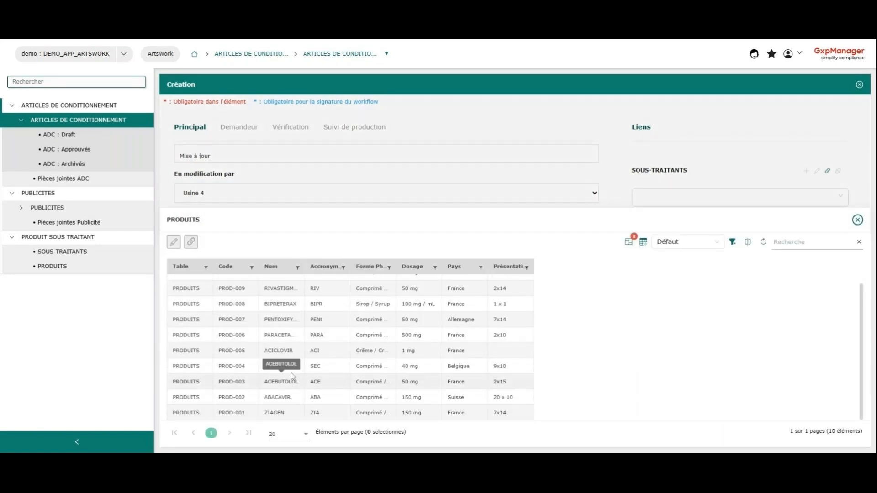
pyautogui.scroll(1, 293, 374)
pyautogui.click(284, 350)
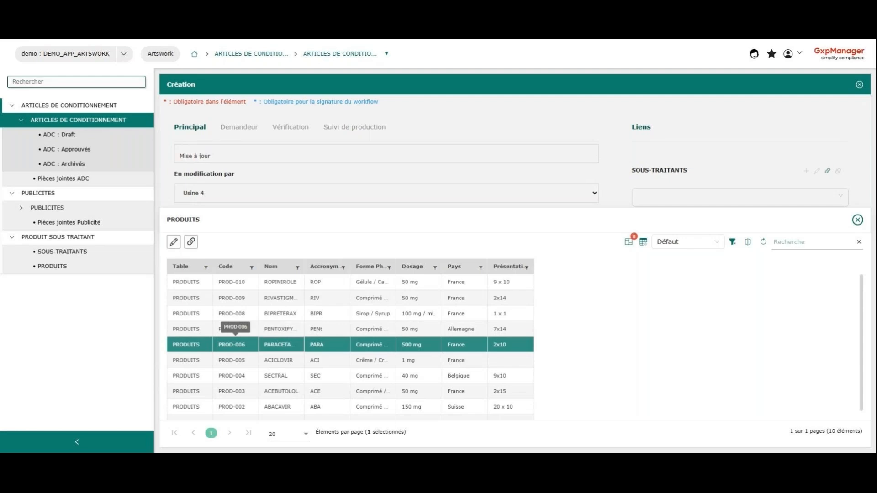
pyautogui.click(190, 242)
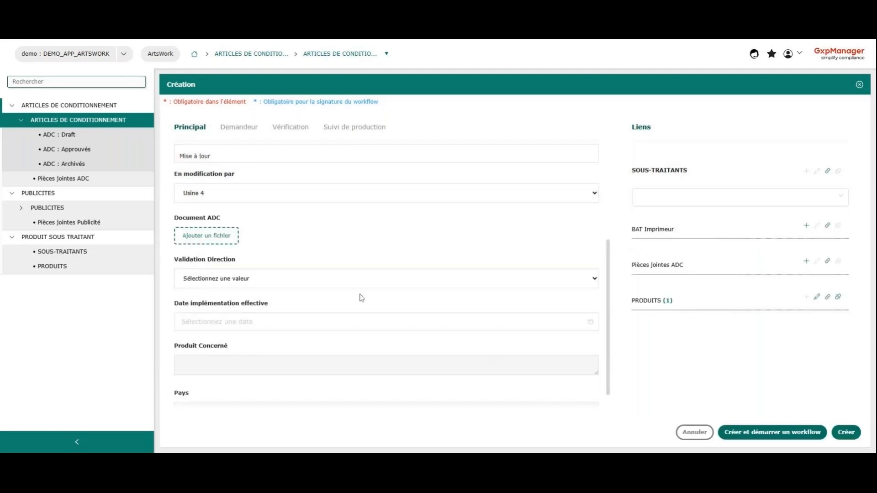
# Step: Attach the file Boite 4.pdf as the article's Document ADC
pyautogui.scroll(-1, 249, 274)
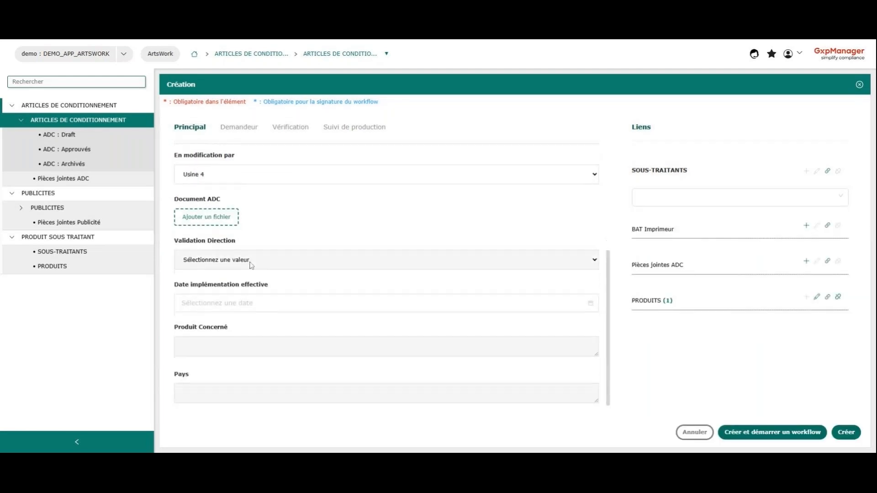
pyautogui.click(207, 217)
pyautogui.scroll(-2, 332, 249)
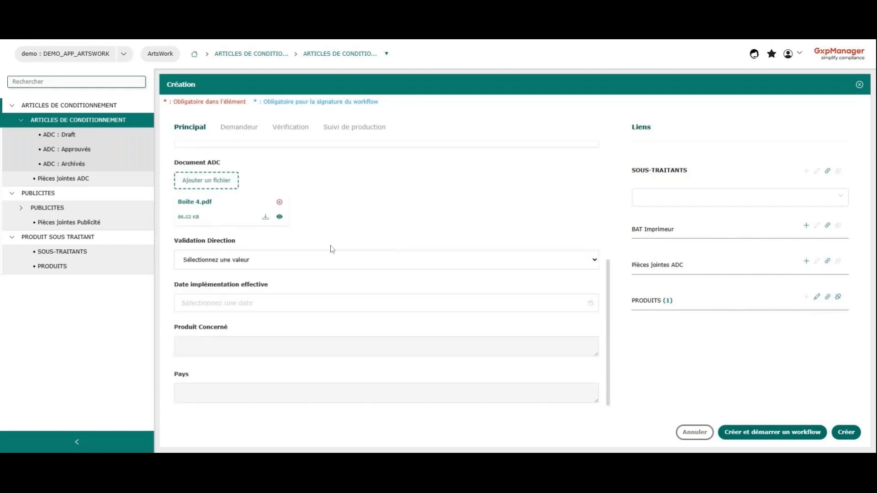
# Step: Set the new article's Validation Direction to Oui and its Date implémentation effective to 06 avr. 2026
pyautogui.click(260, 262)
pyautogui.click(238, 276)
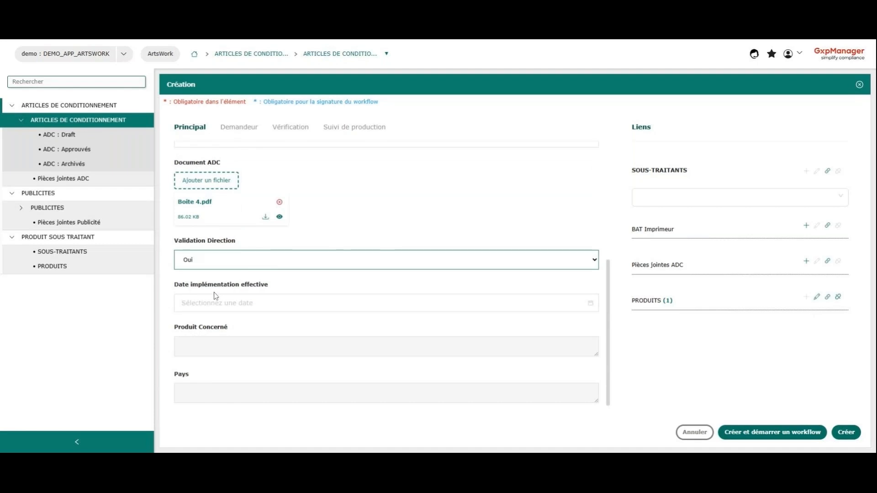
pyautogui.click(215, 303)
pyautogui.click(297, 142)
pyautogui.click(193, 143)
pyautogui.click(194, 143)
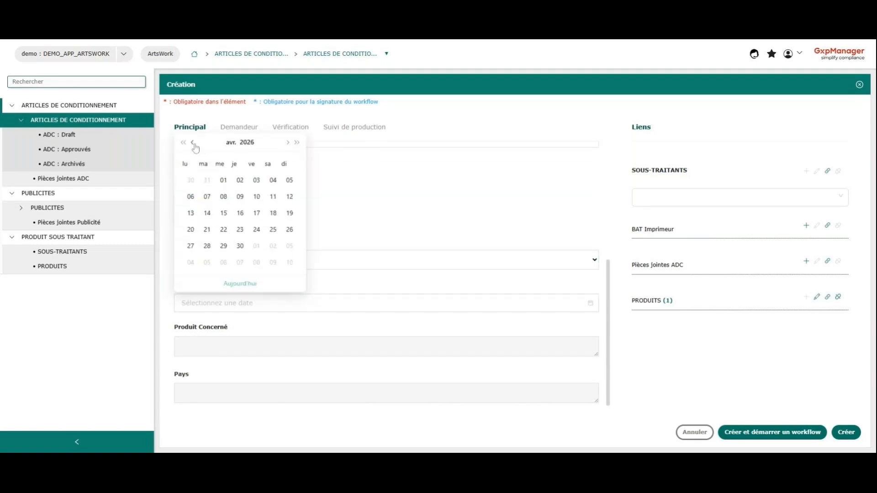
pyautogui.click(190, 197)
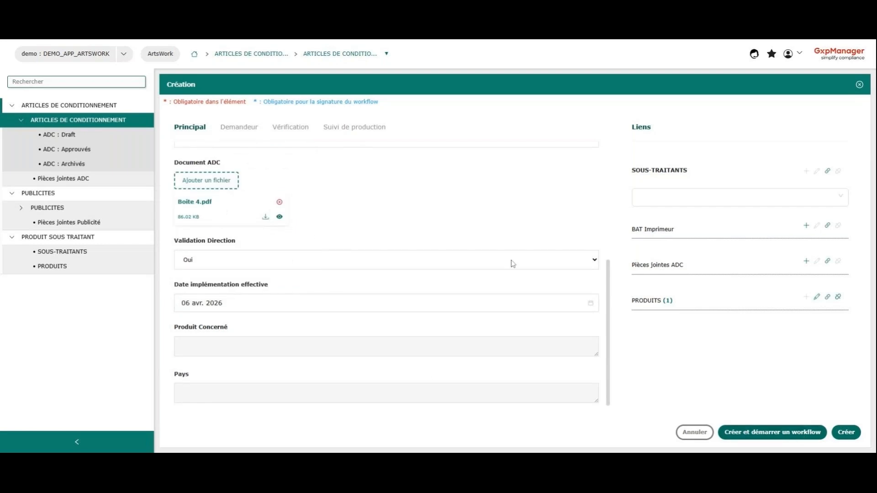
# Step: Set the Demandeur Service to Service 1 and the Demandeur Nom to CCO for the new article
pyautogui.click(240, 131)
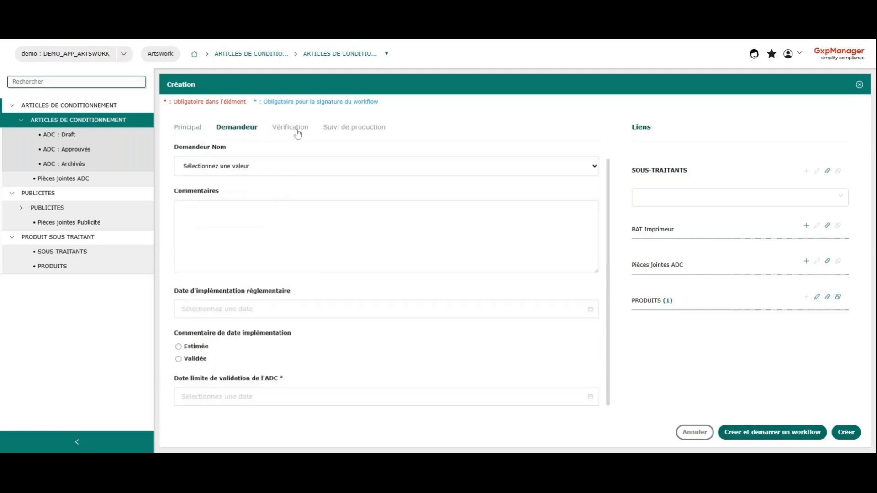
pyautogui.click(298, 130)
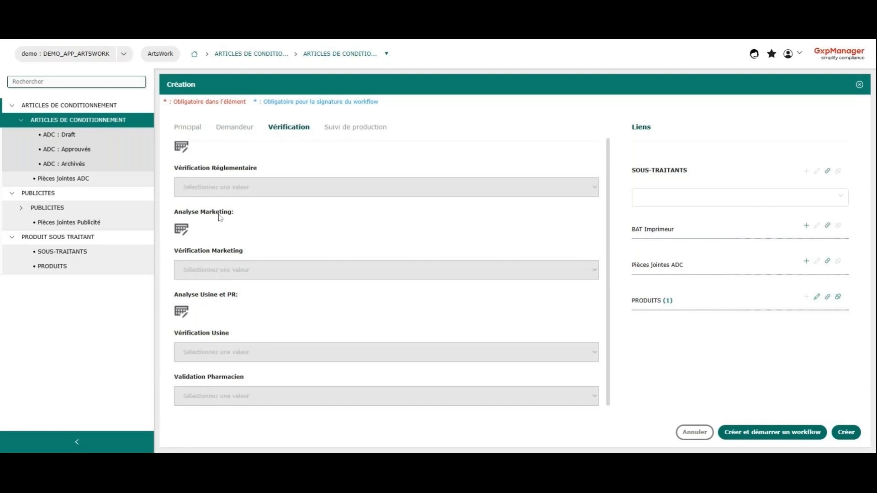
pyautogui.click(235, 130)
pyautogui.scroll(1, 222, 174)
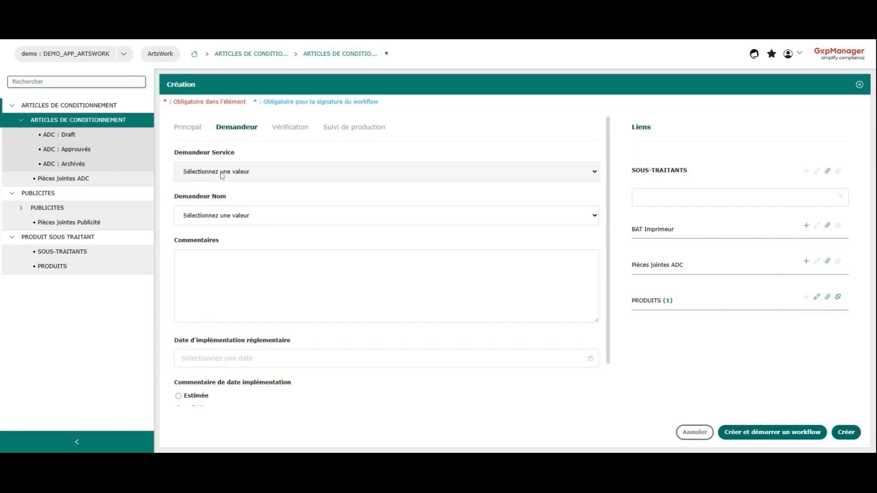
pyautogui.click(218, 178)
pyautogui.click(207, 205)
pyautogui.click(203, 223)
pyautogui.click(201, 242)
pyautogui.scroll(-1, 201, 247)
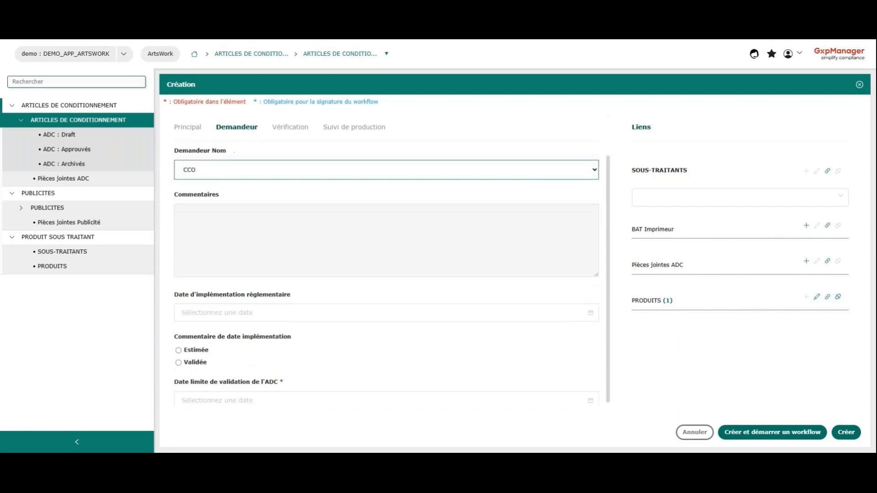
# Step: Set the Date d'implémentation réglementaire to 01 juin 2026 and mark the implementation date as Estimée
pyautogui.click(210, 309)
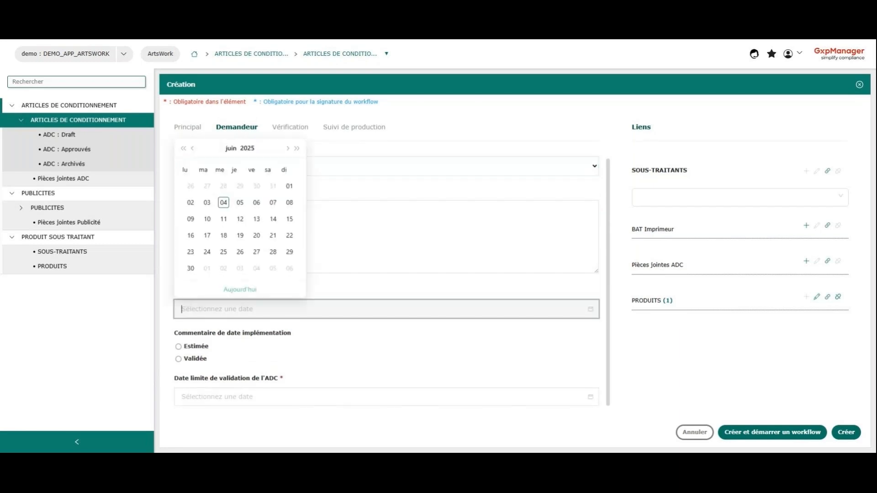
pyautogui.click(297, 148)
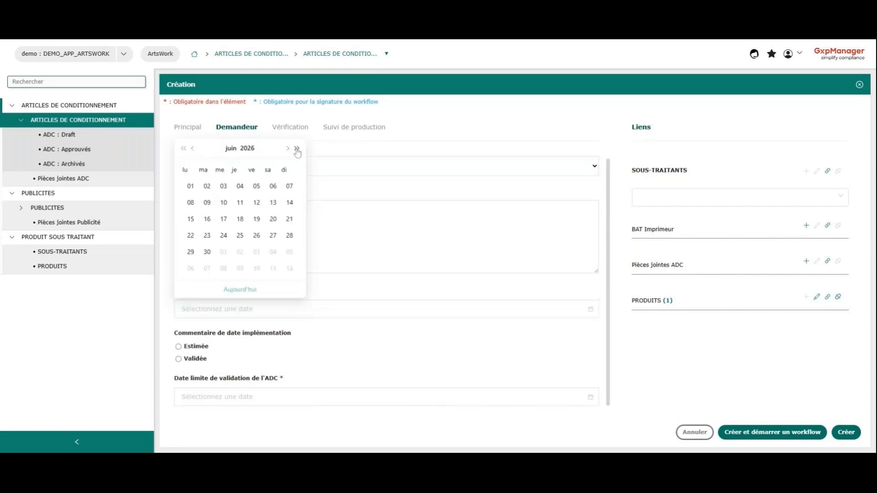
pyautogui.click(190, 186)
pyautogui.click(188, 348)
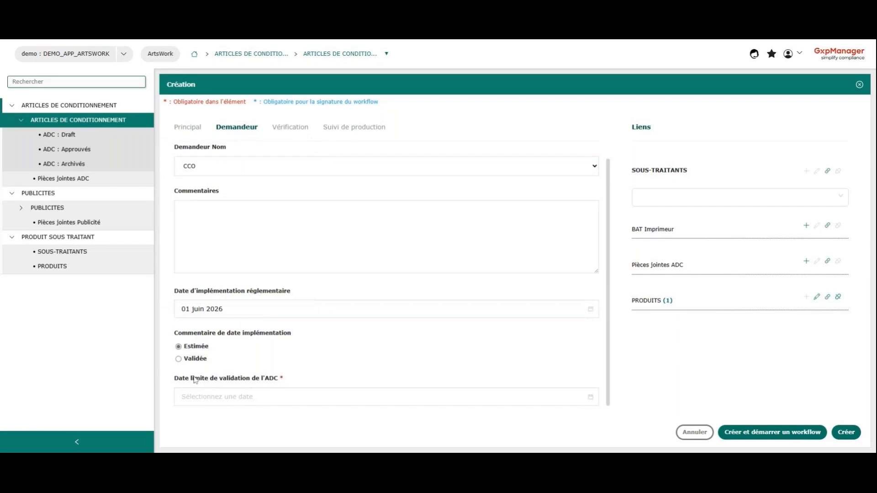
# Step: Set the Date limite de validation de l'ADC to 08 déc. 2025 and review the Demandeur details
pyautogui.click(202, 395)
pyautogui.click(286, 237)
pyautogui.click(286, 237)
pyautogui.click(286, 237)
pyautogui.click(286, 237)
pyautogui.click(285, 237)
pyautogui.click(286, 237)
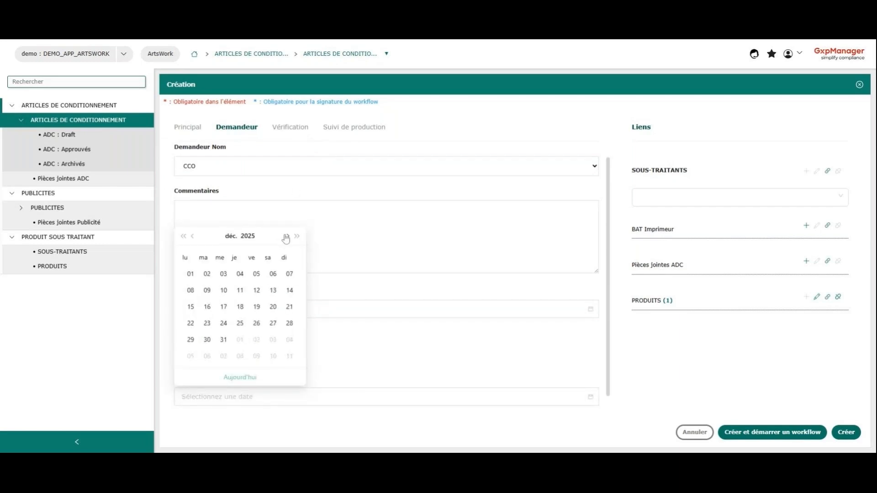
pyautogui.click(191, 290)
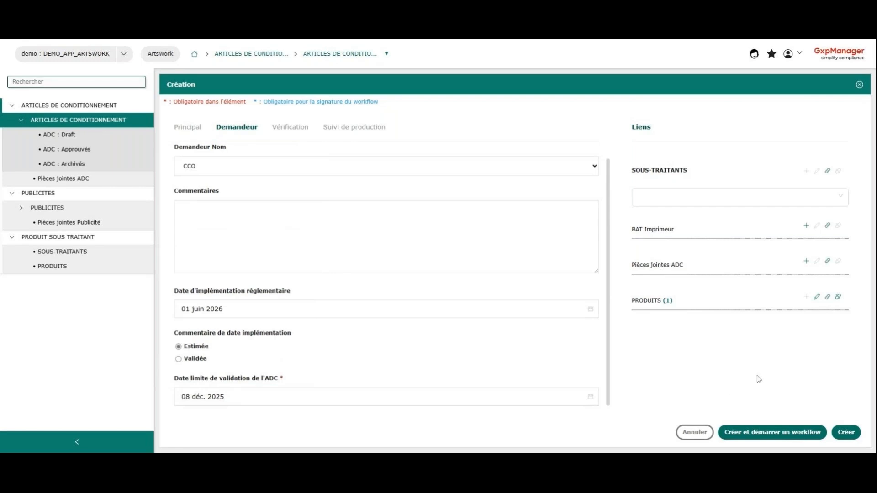
pyautogui.scroll(1, 389, 359)
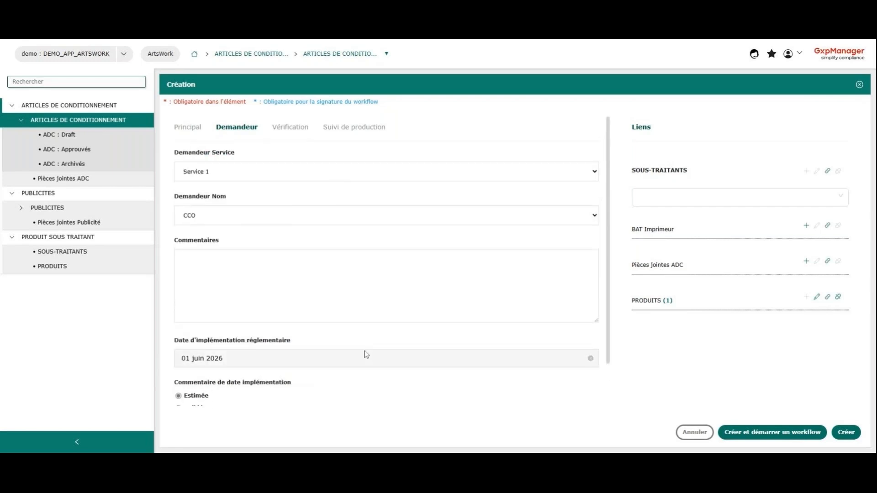
pyautogui.scroll(-1, 367, 353)
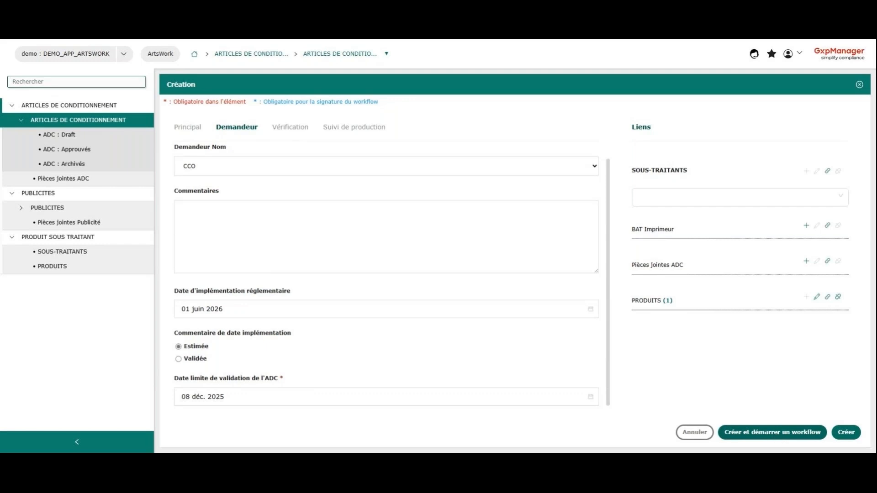
# Step: Create the article and start its Approbation ADC workflow, signing with the account password
pyautogui.click(770, 434)
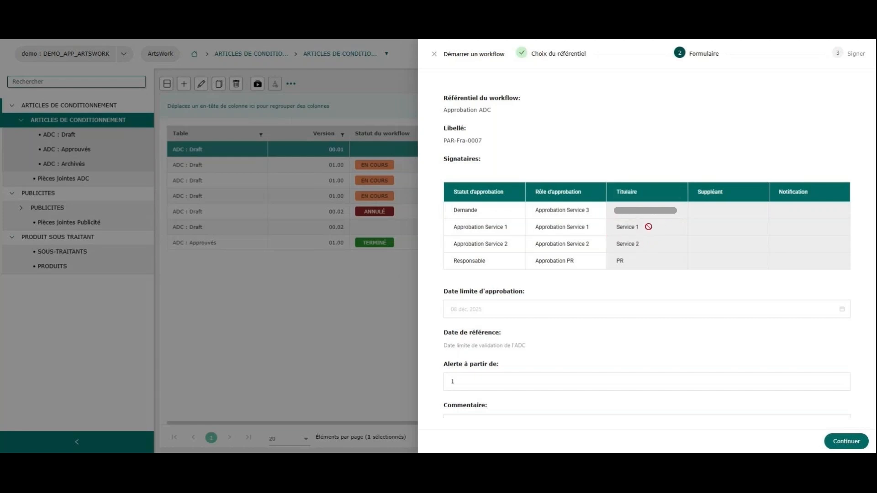
pyautogui.scroll(-1, 610, 288)
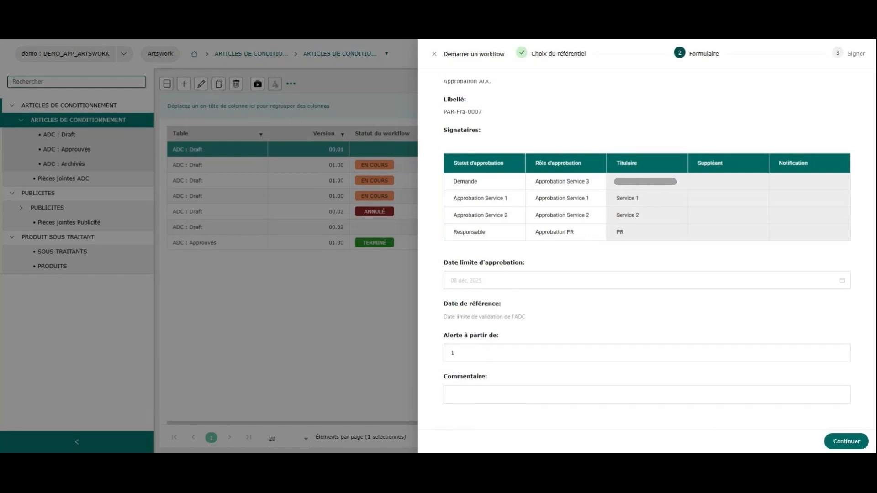
pyautogui.click(848, 442)
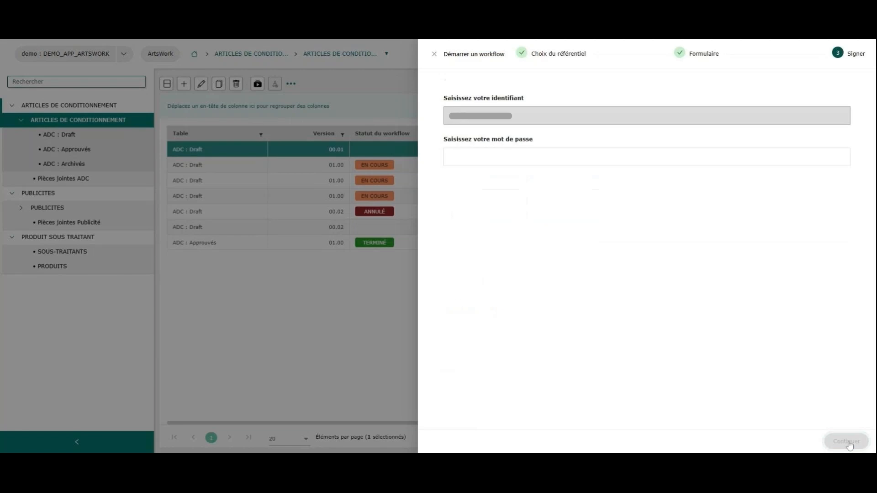
pyautogui.write('*')
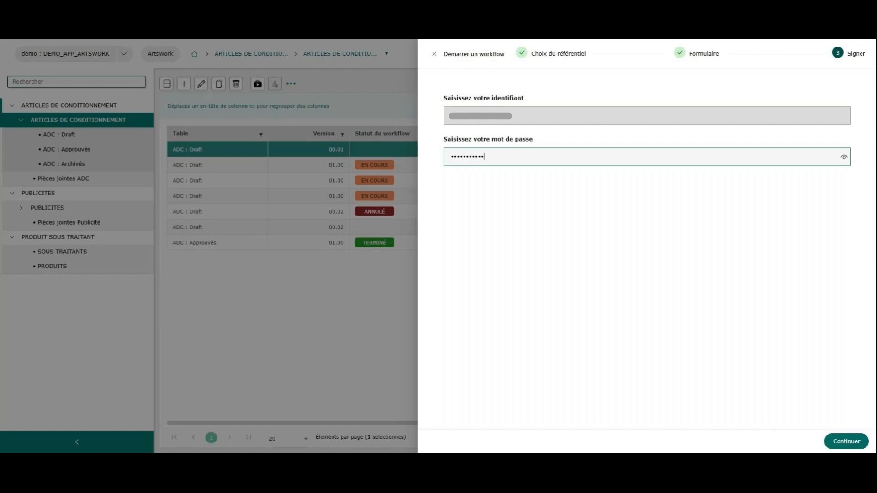
pyautogui.click(845, 442)
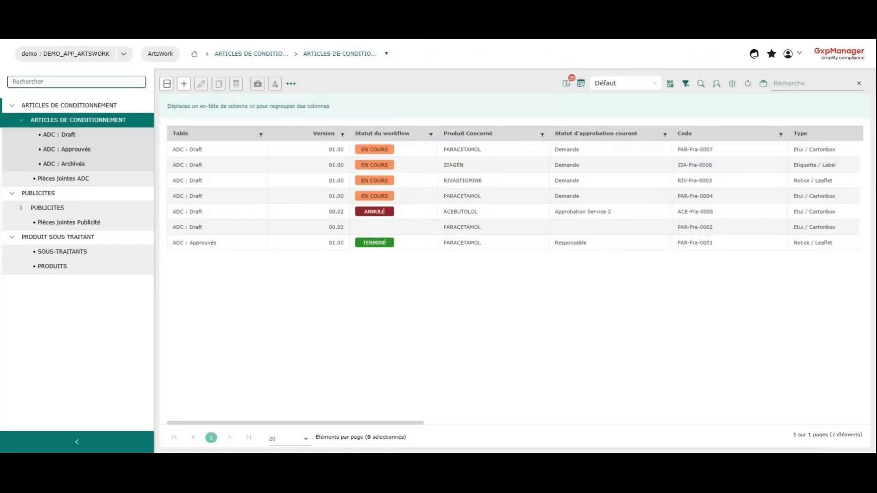
# Step: Open the workflow signature for article PAR-Fra-0007 and review its Principal and Demandeur details
pyautogui.click(405, 152)
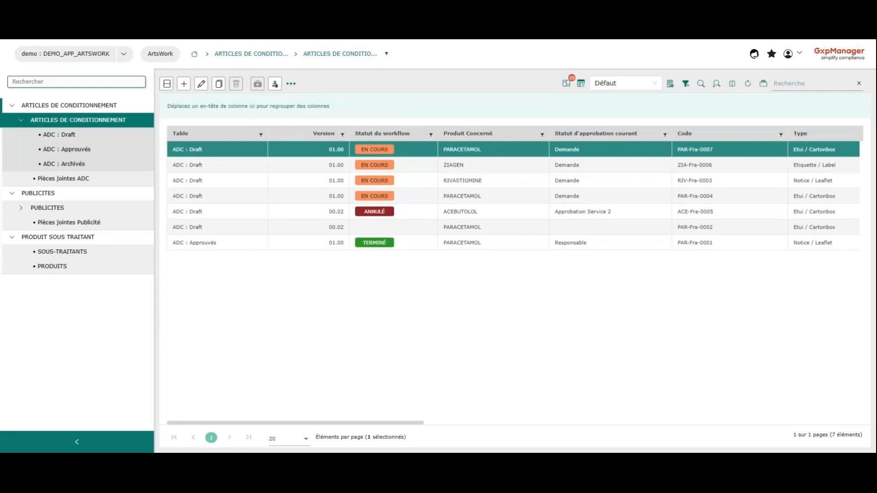
pyautogui.click(276, 85)
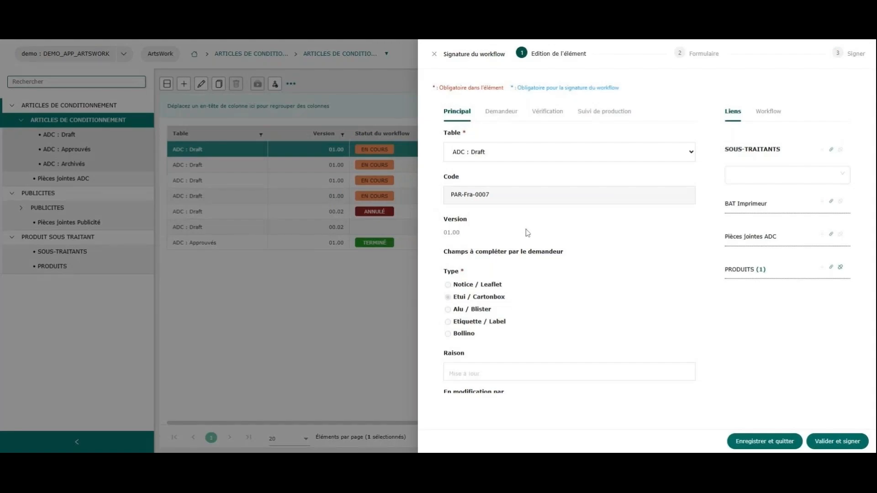
pyautogui.scroll(-5, 531, 230)
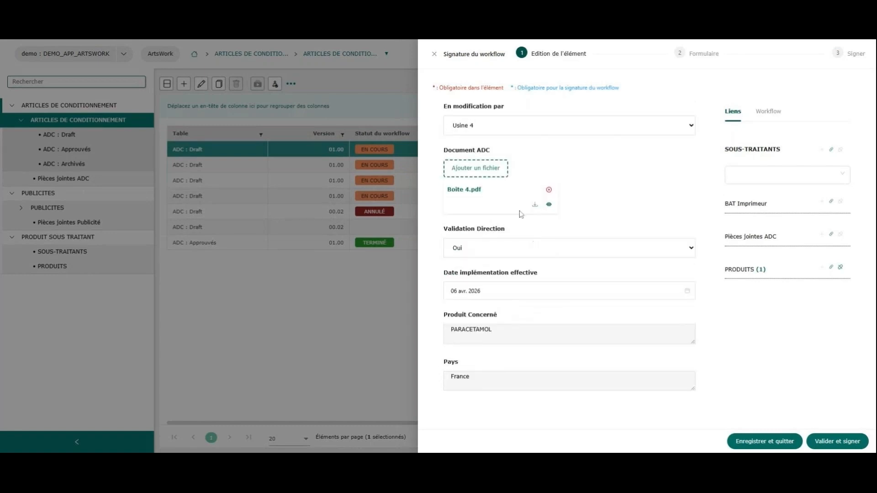
pyautogui.scroll(5, 498, 148)
pyautogui.click(500, 101)
pyautogui.scroll(1, 535, 136)
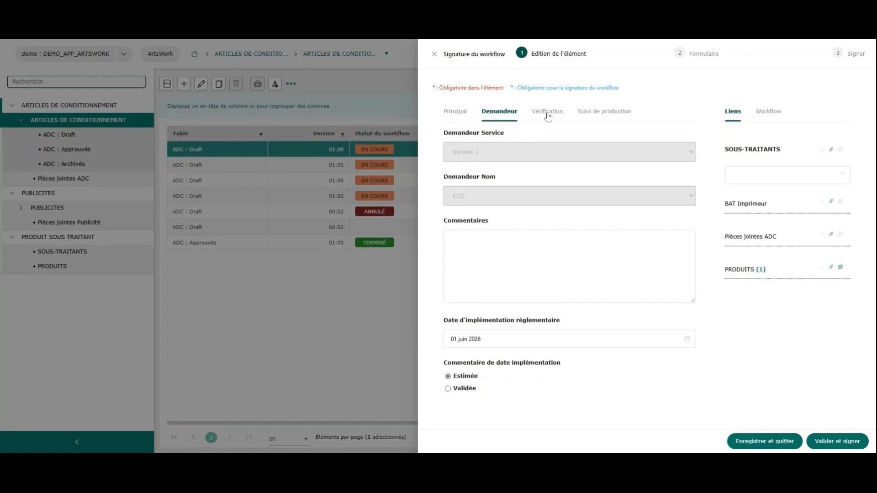
# Step: Set Vérification Réglementaire and Vérification Marketing to Aucune modification, and validate the article for signing
pyautogui.click(546, 111)
pyautogui.scroll(-1, 530, 204)
pyautogui.scroll(1, 517, 194)
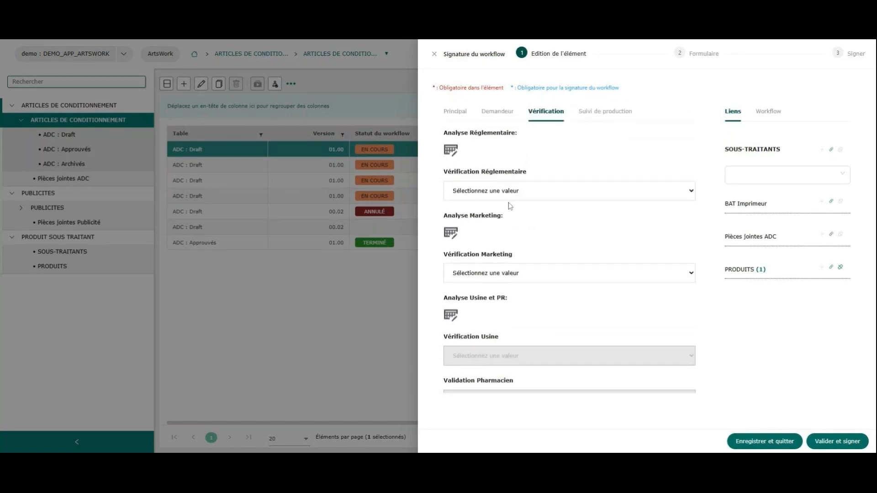
pyautogui.click(484, 197)
pyautogui.click(478, 221)
pyautogui.scroll(-1, 483, 252)
pyautogui.click(485, 257)
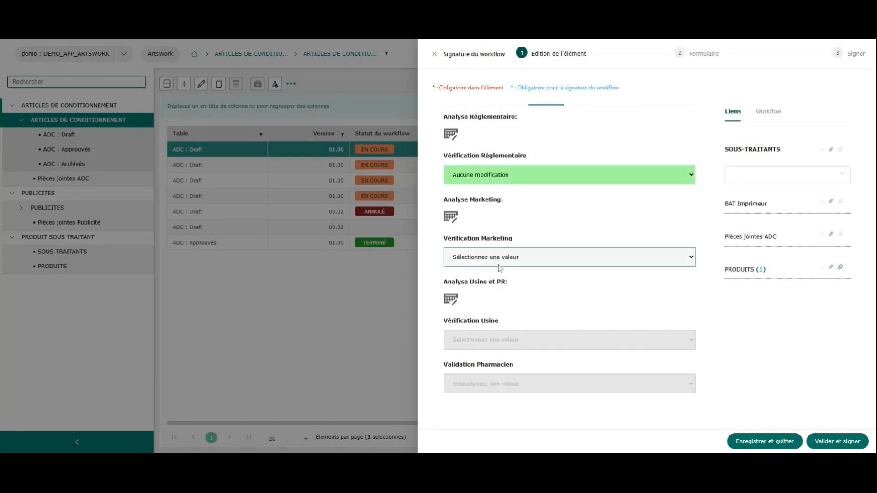
pyautogui.click(497, 300)
pyautogui.scroll(-1, 502, 297)
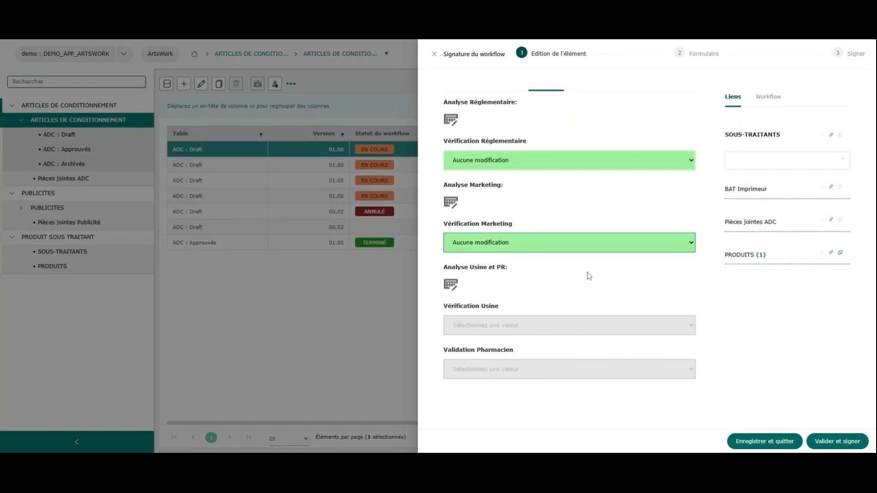
pyautogui.scroll(1, 580, 191)
pyautogui.click(831, 443)
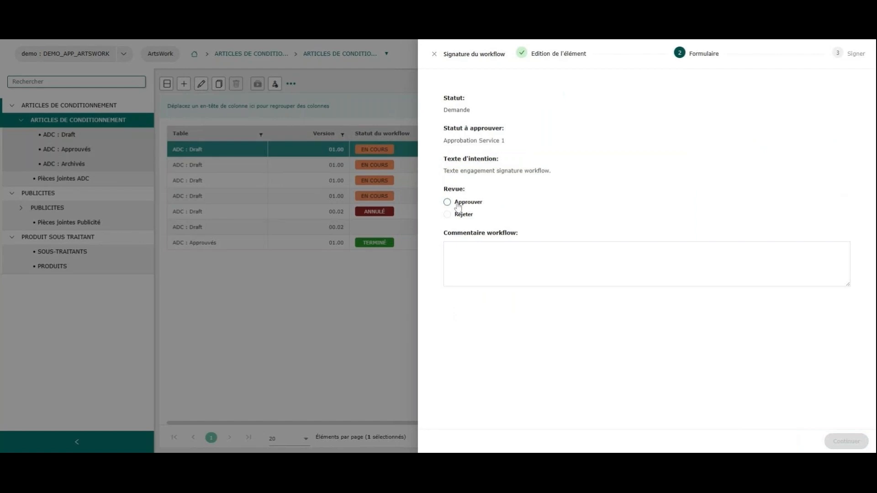
pyautogui.click(458, 205)
pyautogui.click(459, 217)
pyautogui.click(531, 275)
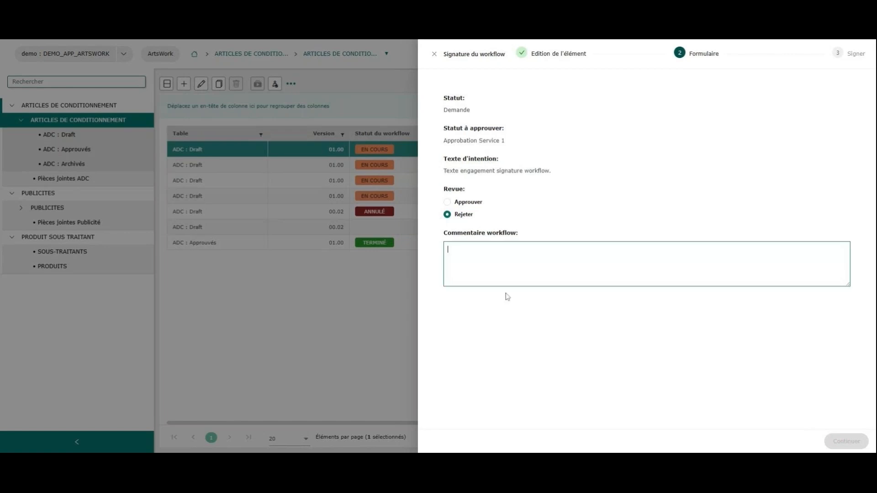
pyautogui.click(507, 298)
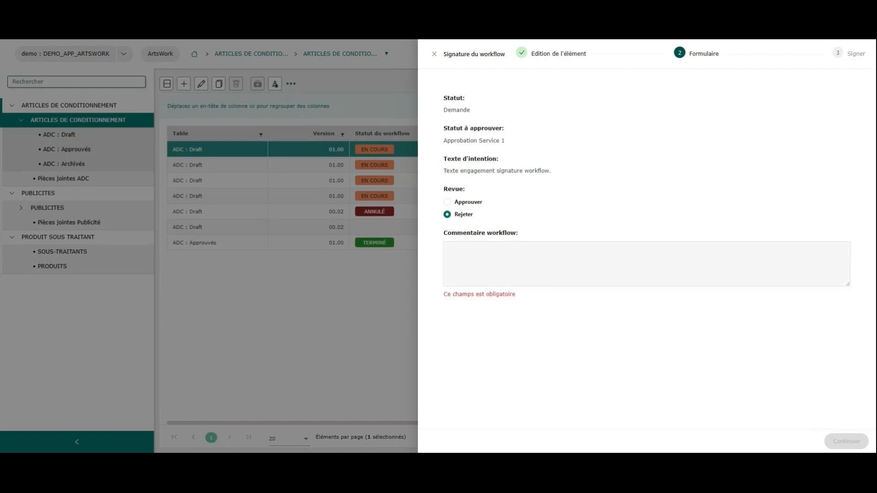
# Step: Set the workflow review to Approuver and sign it with the account password
pyautogui.click(466, 206)
pyautogui.click(466, 205)
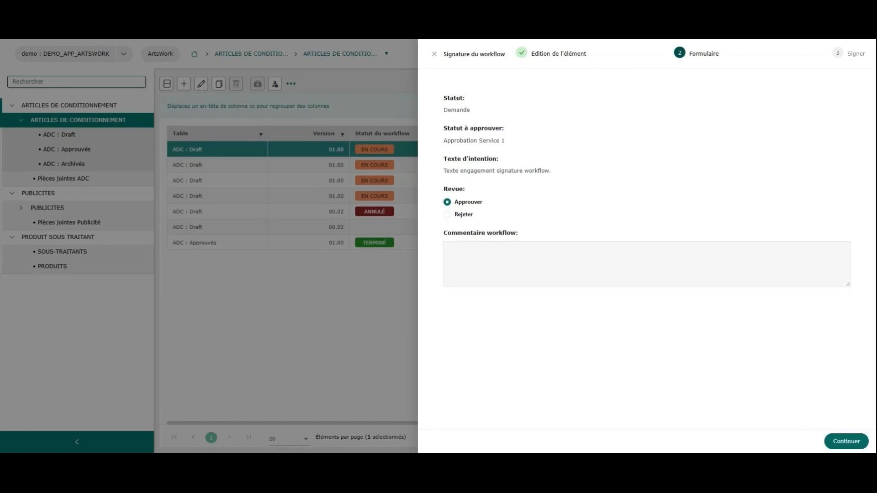
pyautogui.click(845, 442)
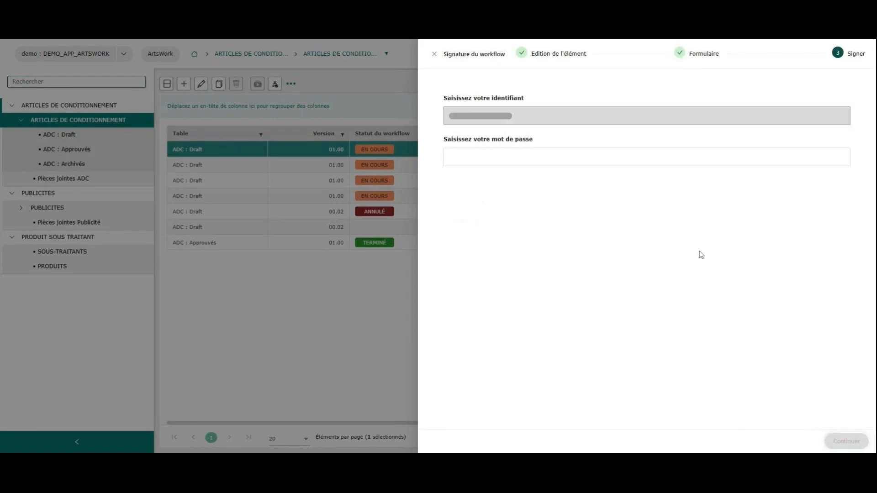
pyautogui.write('•')
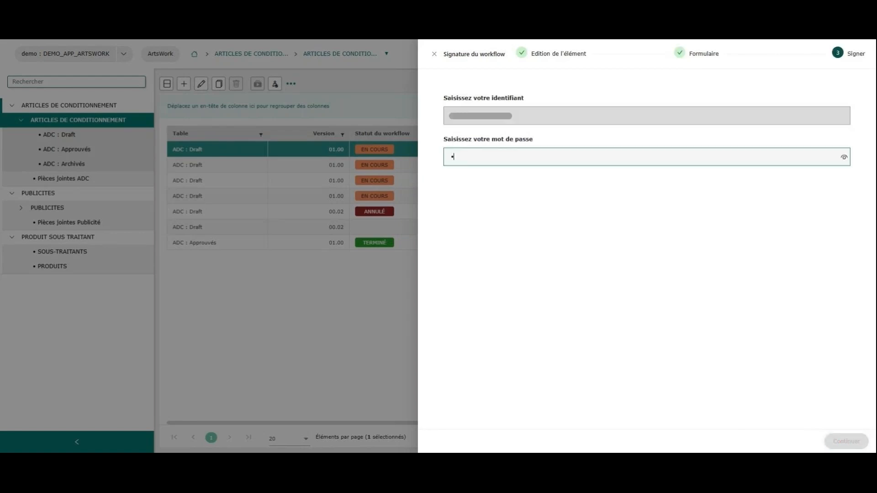
pyautogui.write('•')
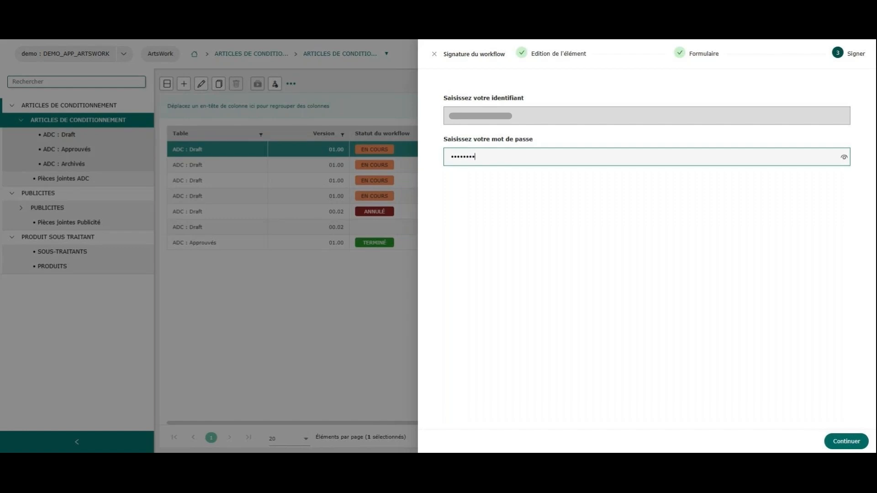
pyautogui.click(846, 441)
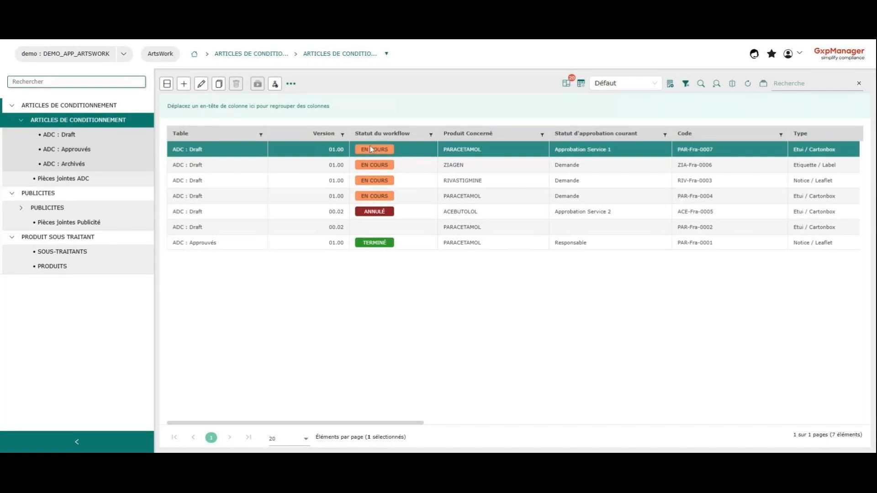
# Step: Open article PAR-Fra-0007 for editing, check its pending workflow signatories, and close it without saving
pyautogui.click(202, 87)
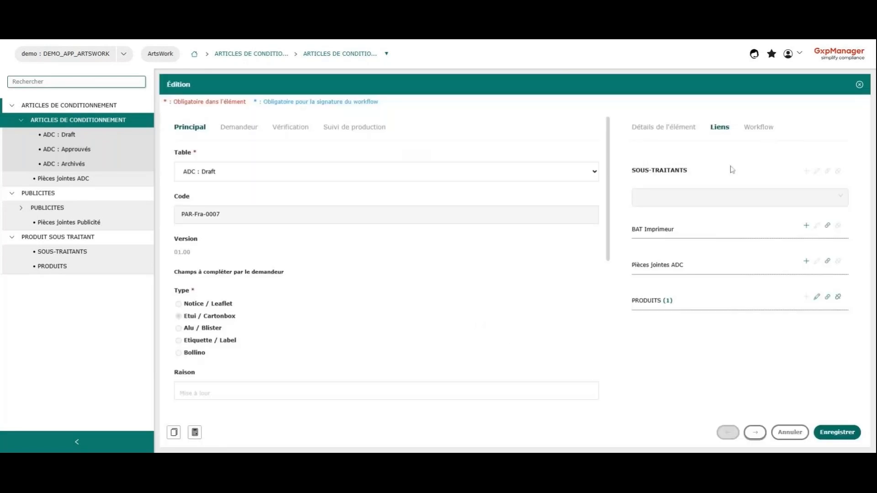
pyautogui.click(753, 129)
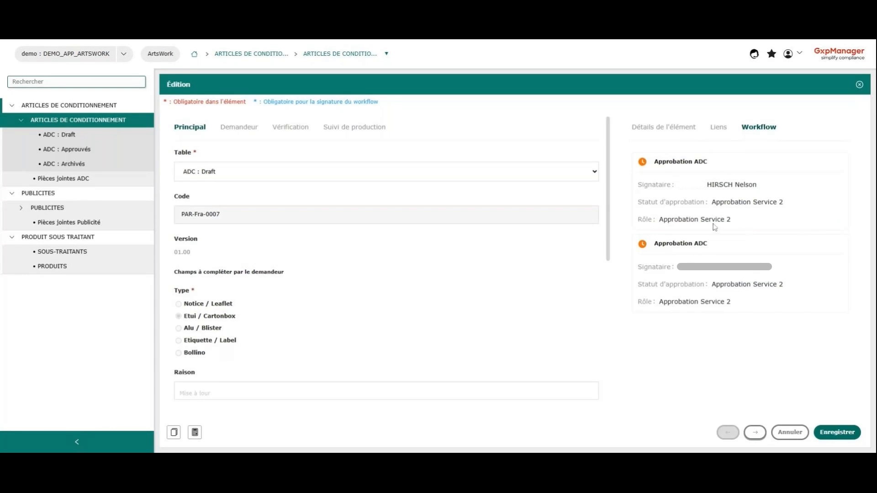
pyautogui.click(790, 433)
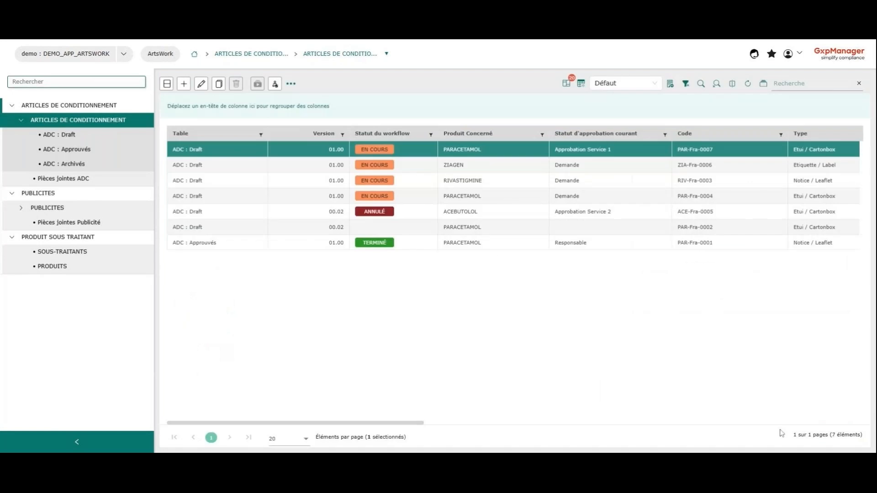
# Step: Show the article's details pane and review its Principal, Demandeur, Vérification and Suivi de production sections
pyautogui.click(167, 84)
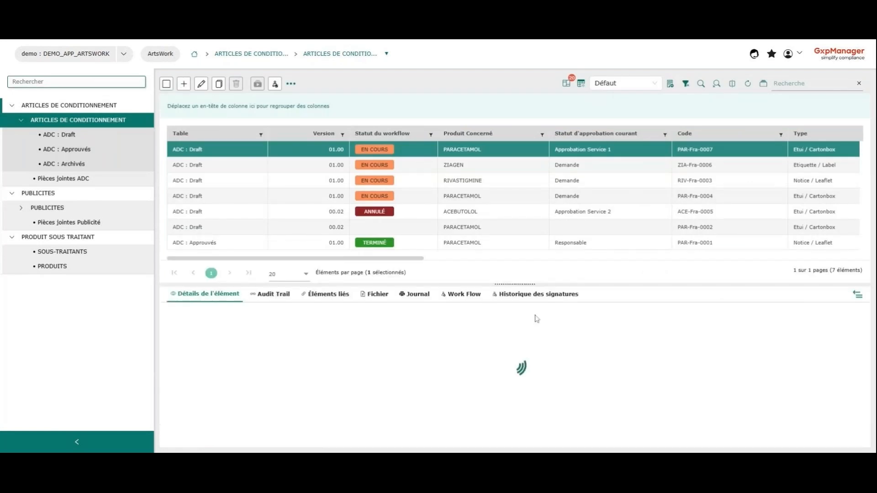
pyautogui.moveTo(532, 285); pyautogui.dragTo(532, 203)
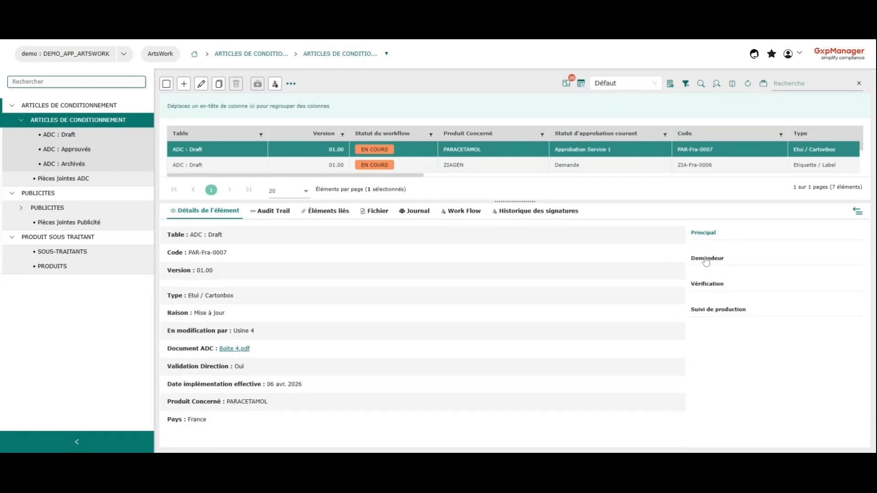
pyautogui.click(706, 260)
pyautogui.click(708, 285)
pyautogui.click(707, 310)
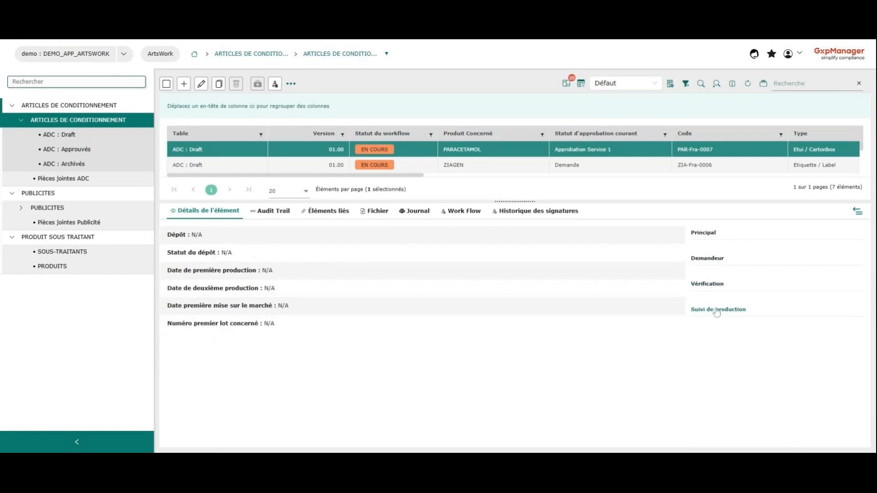
# Step: Review the article's audit trail and its linked PRODUITS element
pyautogui.click(272, 211)
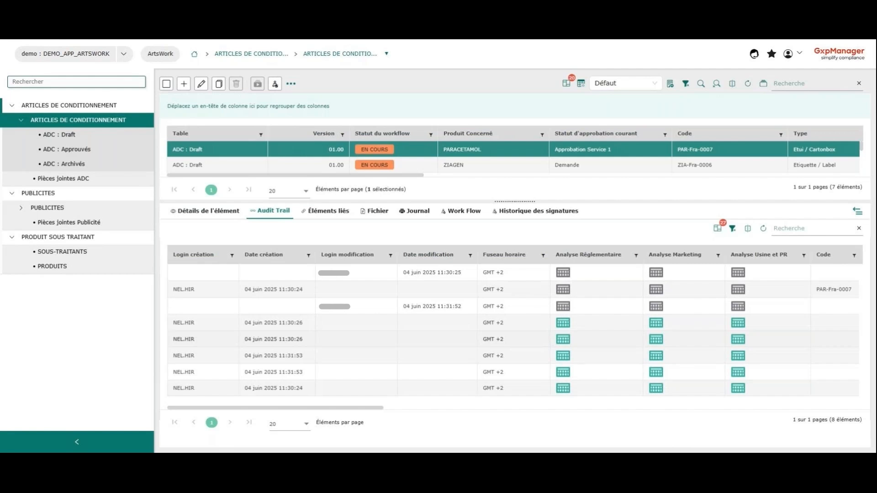
pyautogui.click(338, 213)
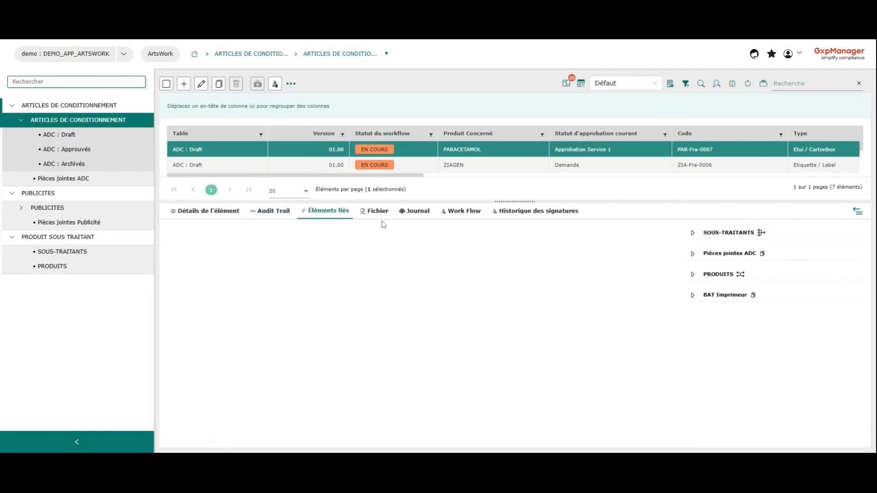
pyautogui.click(690, 277)
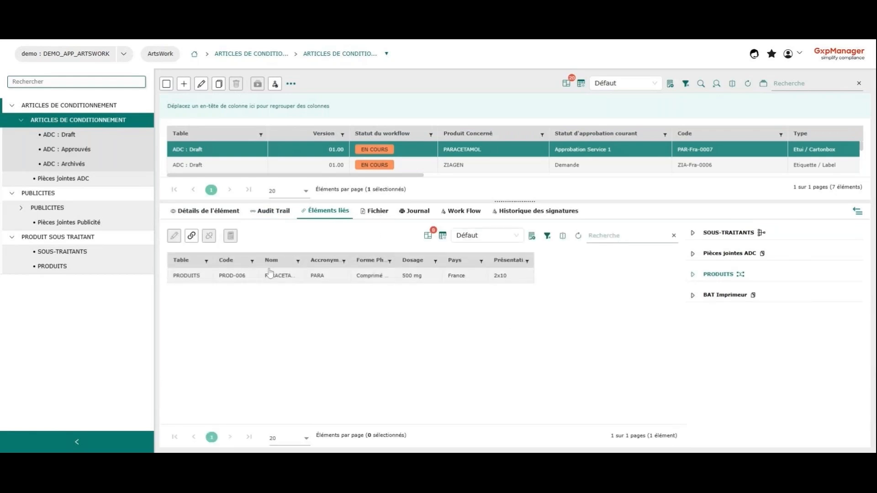
# Step: Preview the article's attached file Boite 4.pdf and look over the whole carton artwork
pyautogui.click(380, 215)
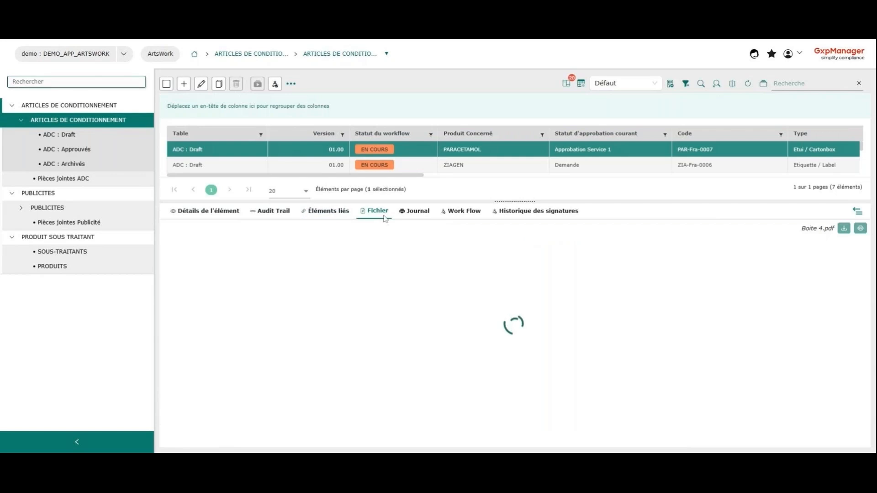
pyautogui.scroll(-3, 538, 320)
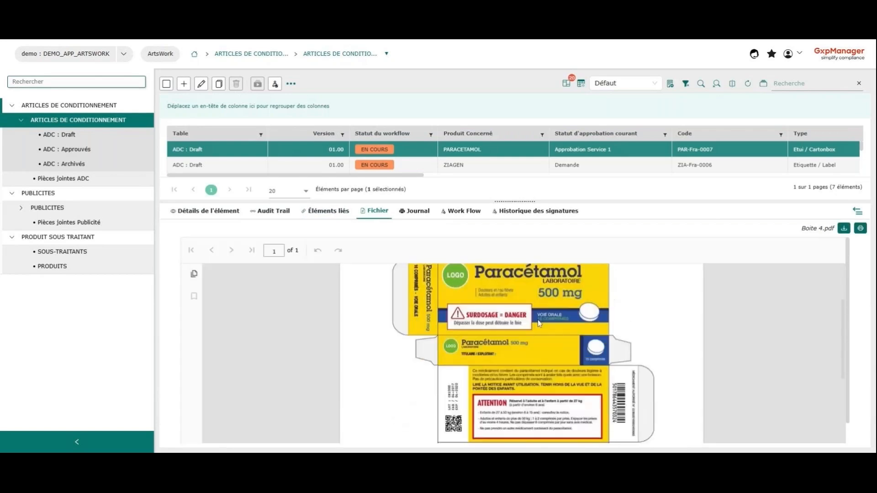
pyautogui.scroll(3, 516, 322)
pyautogui.scroll(-5, 525, 355)
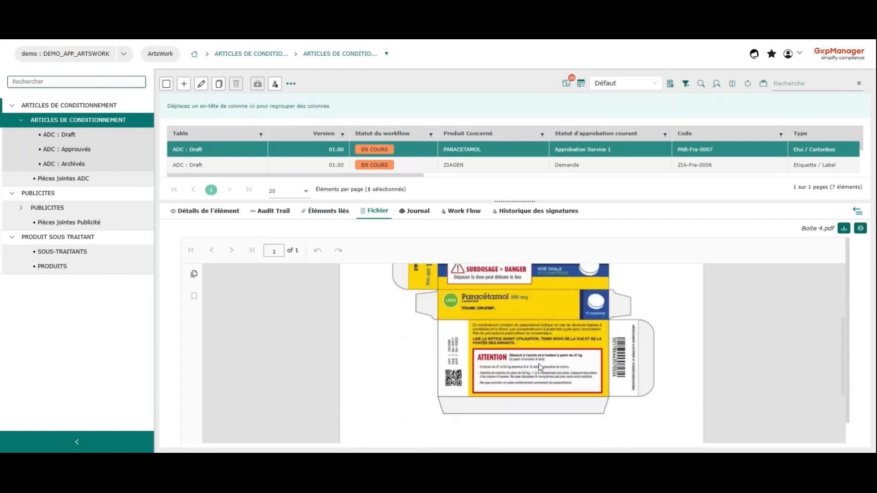
pyautogui.scroll(5, 539, 364)
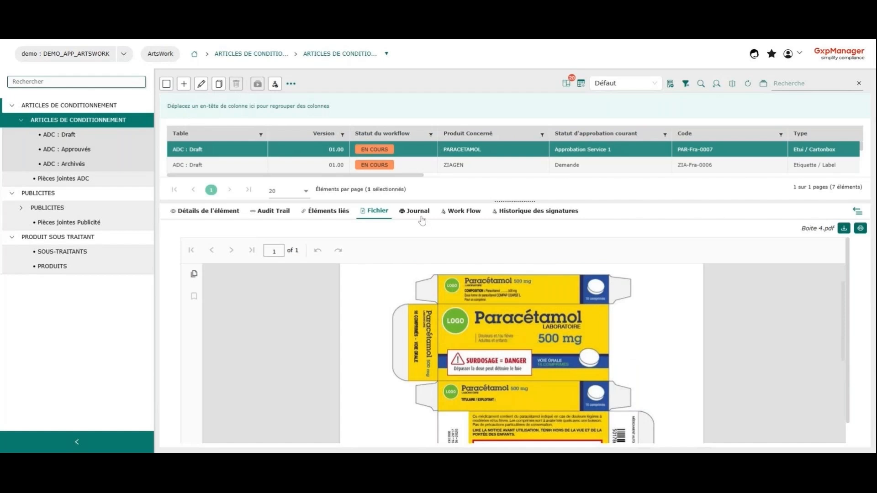
# Step: Examine the article's Approbation ADC workflow stages and signature history, and hide the details pane
pyautogui.click(449, 213)
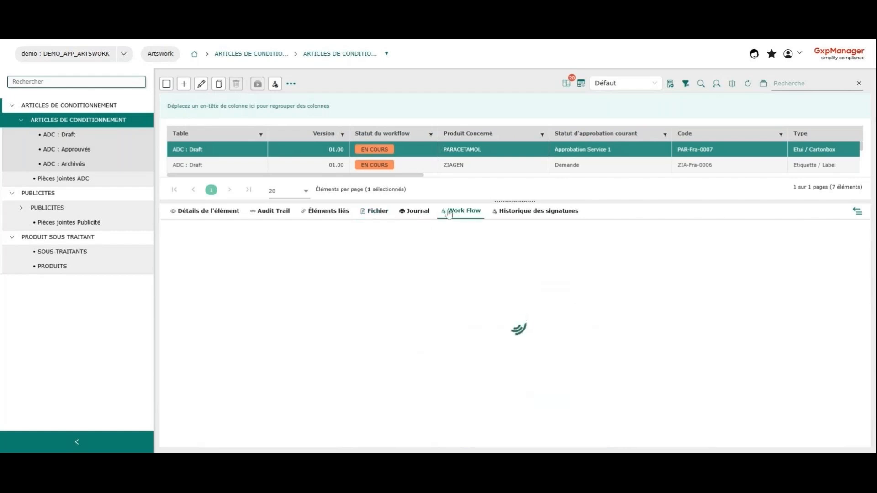
pyautogui.scroll(-3, 461, 274)
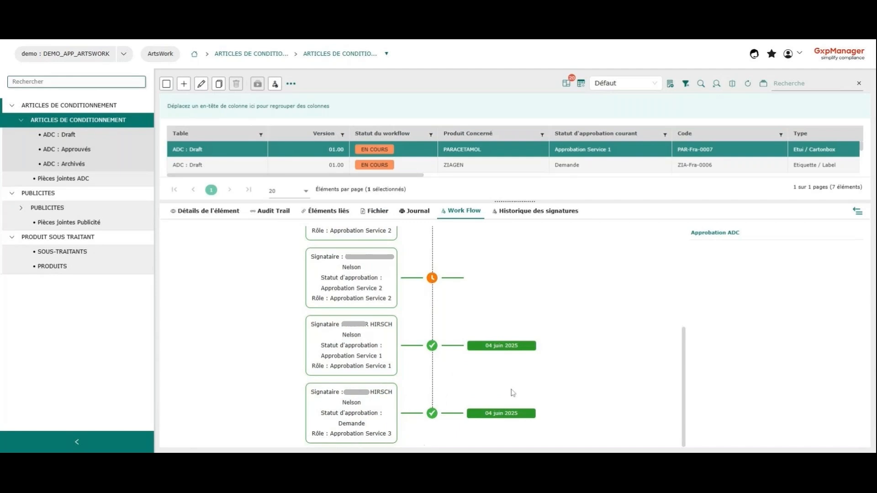
pyautogui.scroll(2, 392, 377)
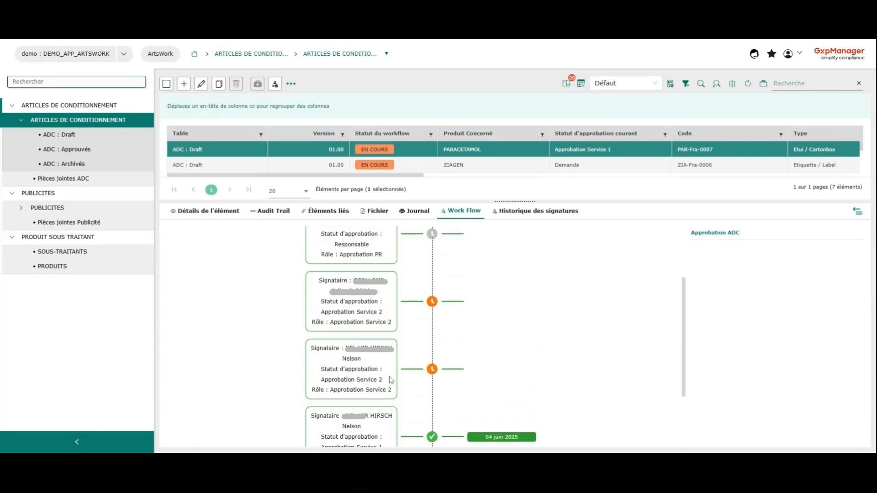
pyautogui.scroll(2, 396, 389)
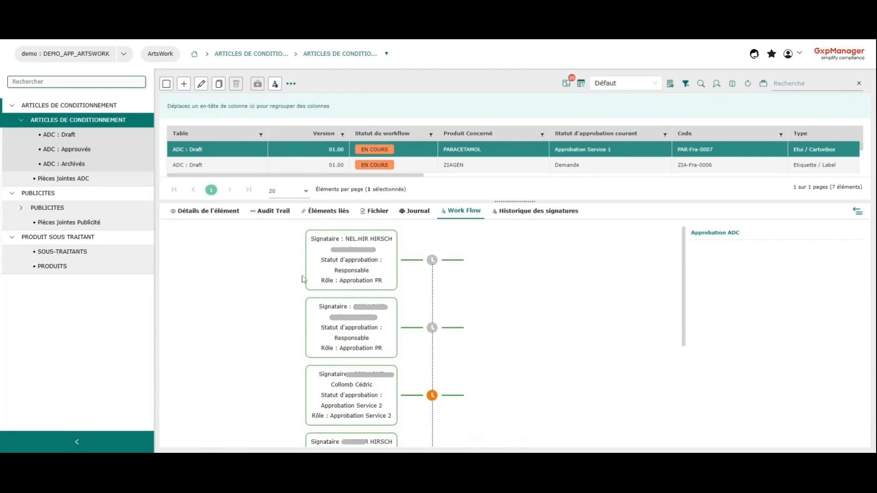
pyautogui.click(537, 217)
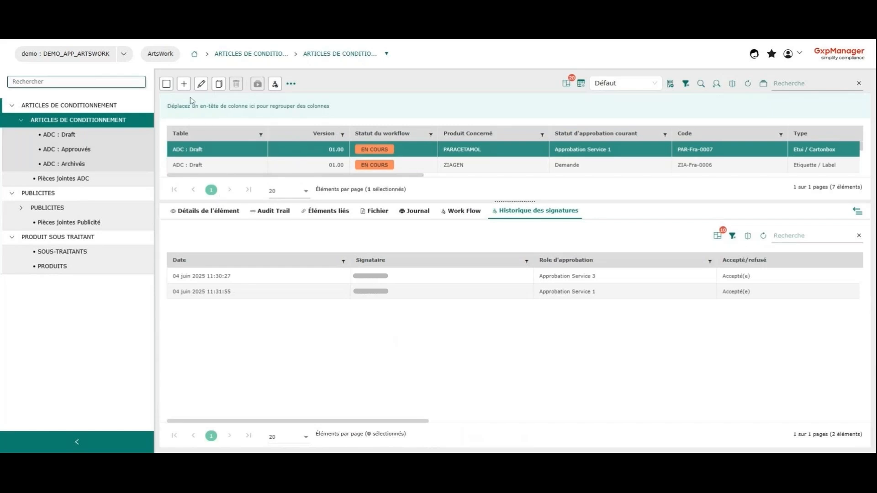
pyautogui.click(166, 84)
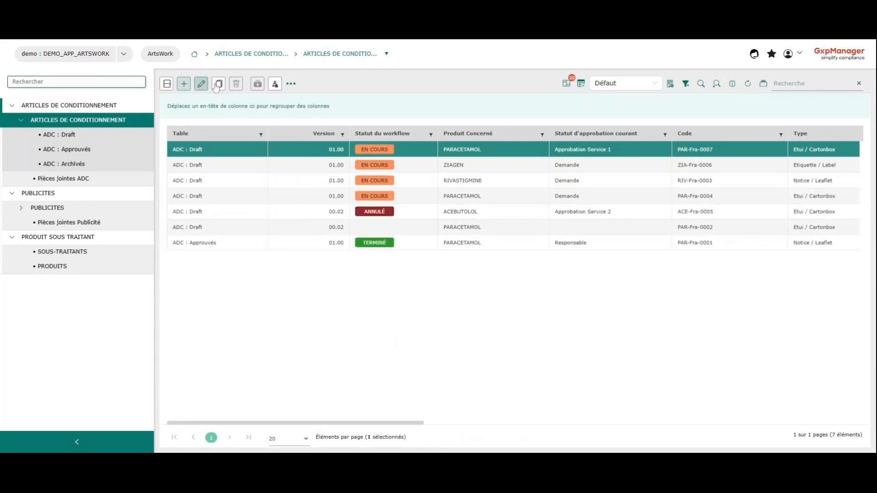
# Step: Reopen article PAR-Fra-0007 for editing and view its document Boite 4.pdf with the annotation tools shown
pyautogui.click(200, 85)
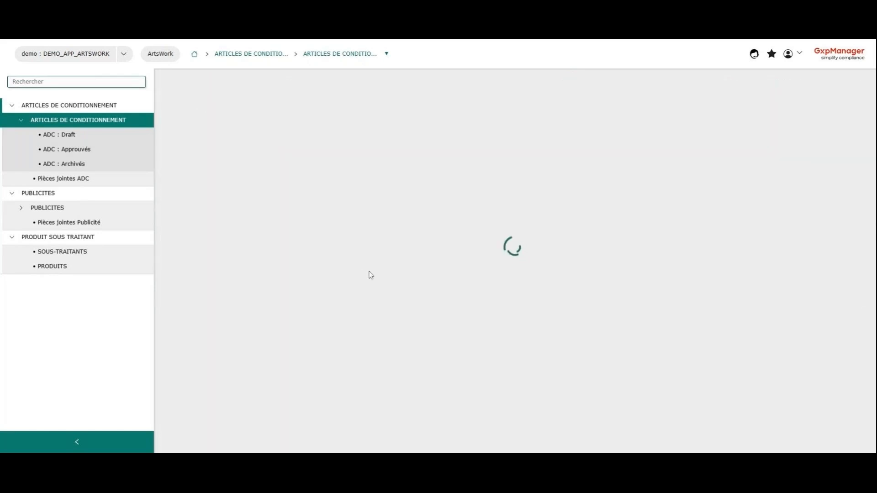
pyautogui.scroll(-5, 266, 262)
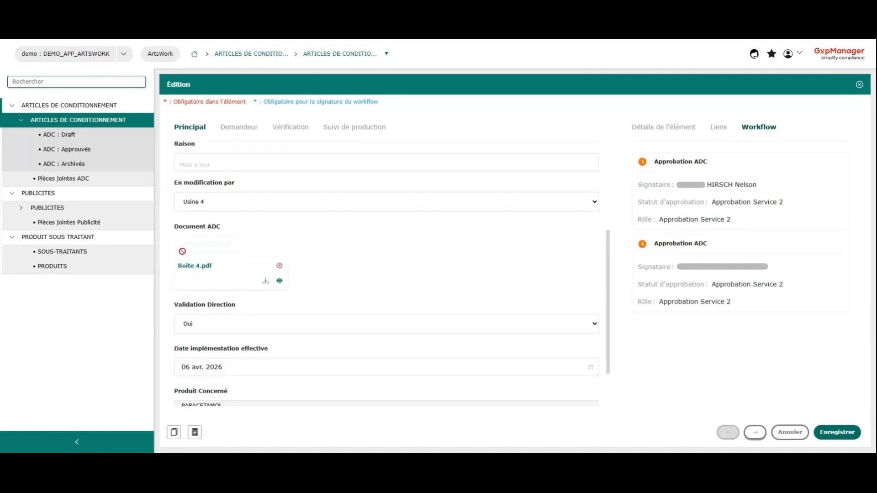
pyautogui.click(279, 281)
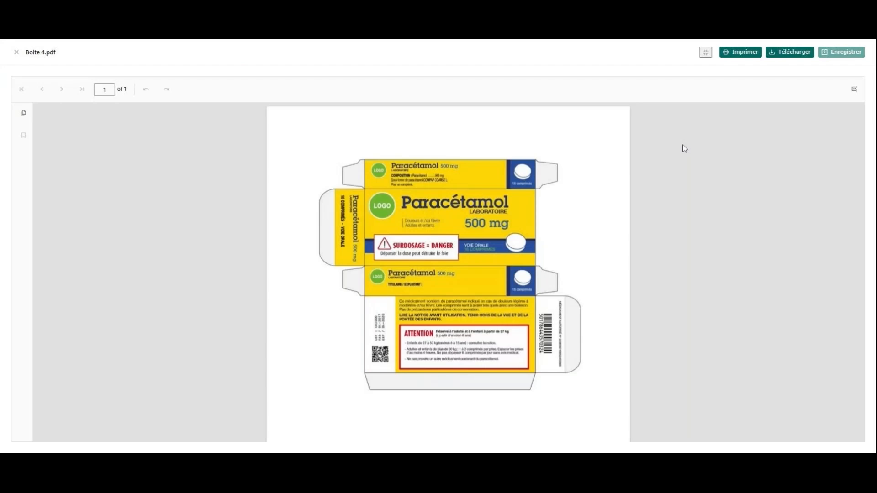
pyautogui.click(16, 52)
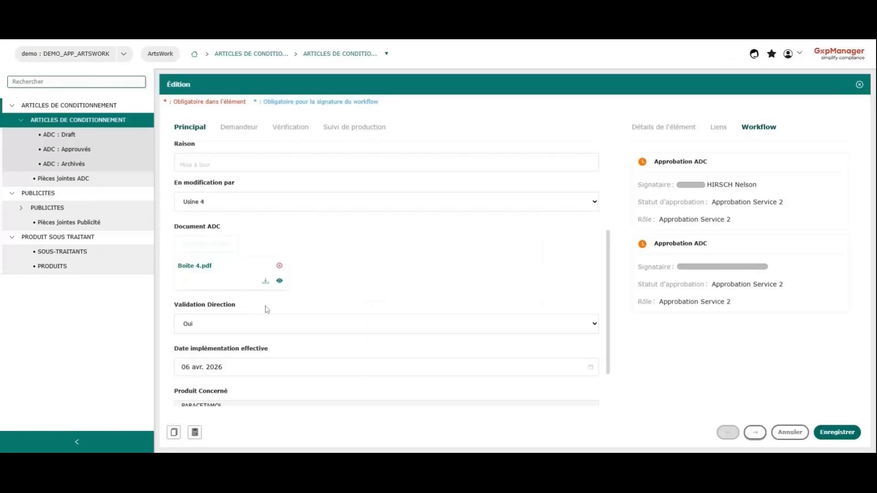
pyautogui.click(279, 281)
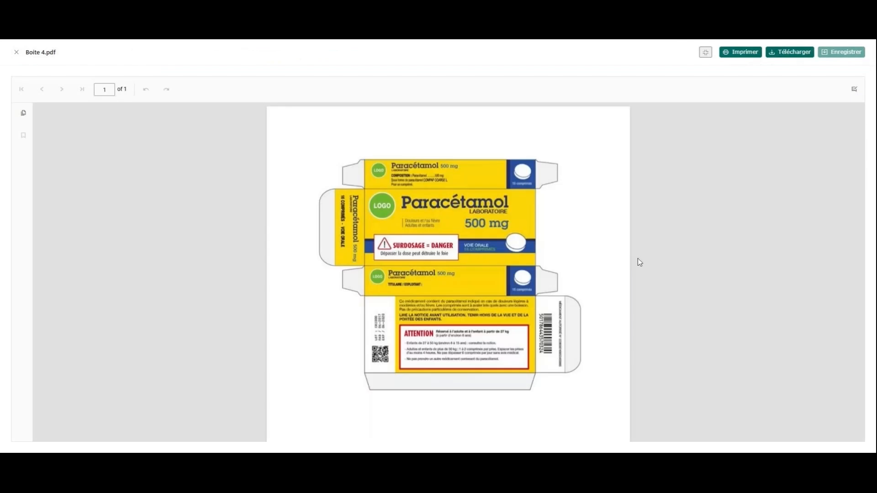
pyautogui.click(854, 89)
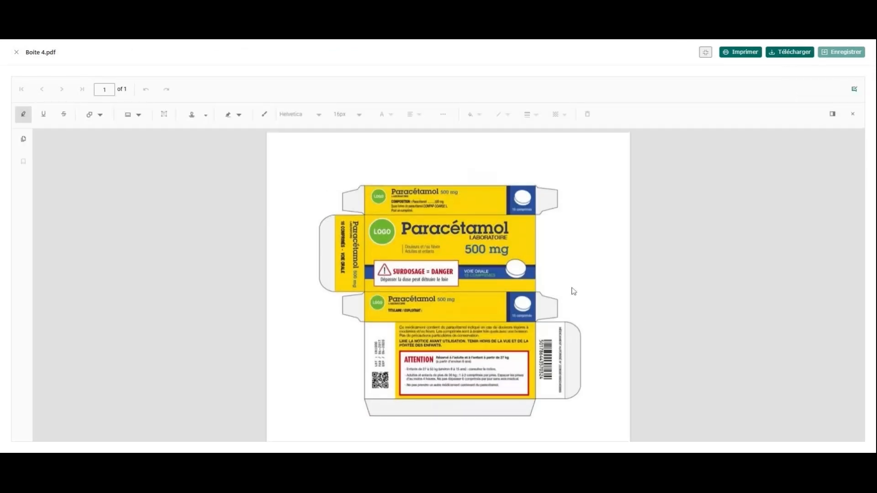
# Step: Place a free text annotation above the carton's main logo and delete it
pyautogui.click(164, 114)
pyautogui.click(364, 211)
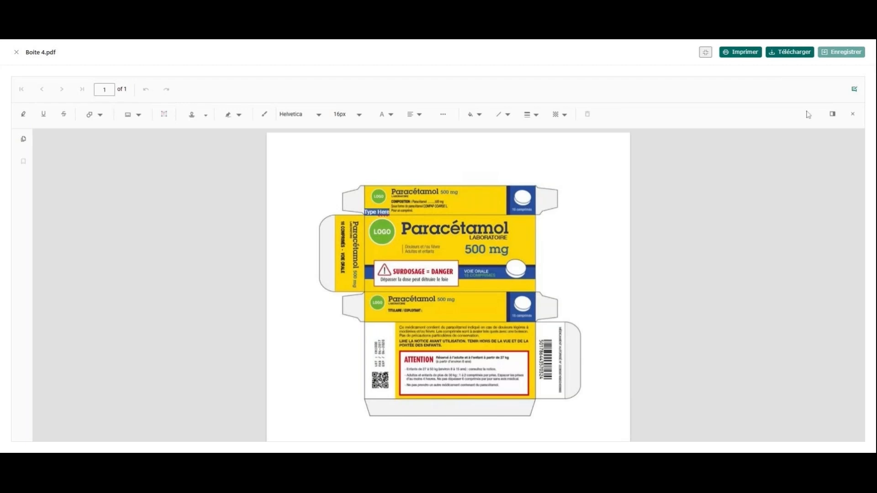
pyautogui.click(852, 114)
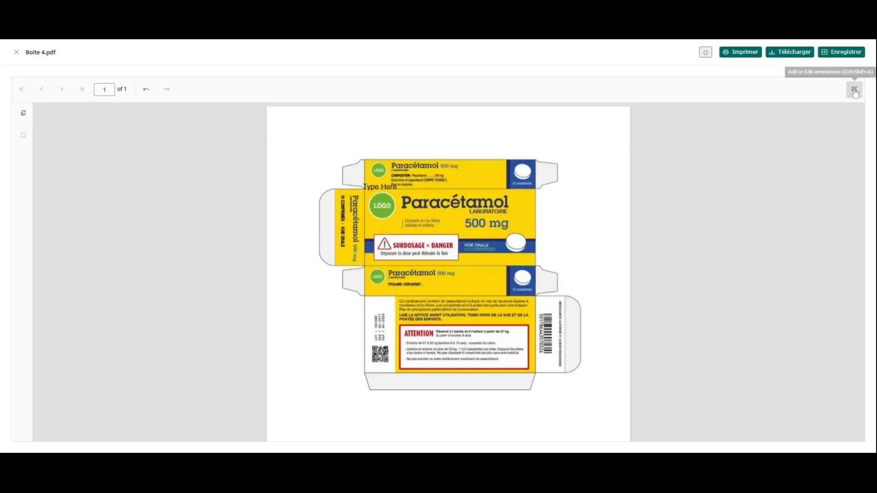
pyautogui.click(854, 89)
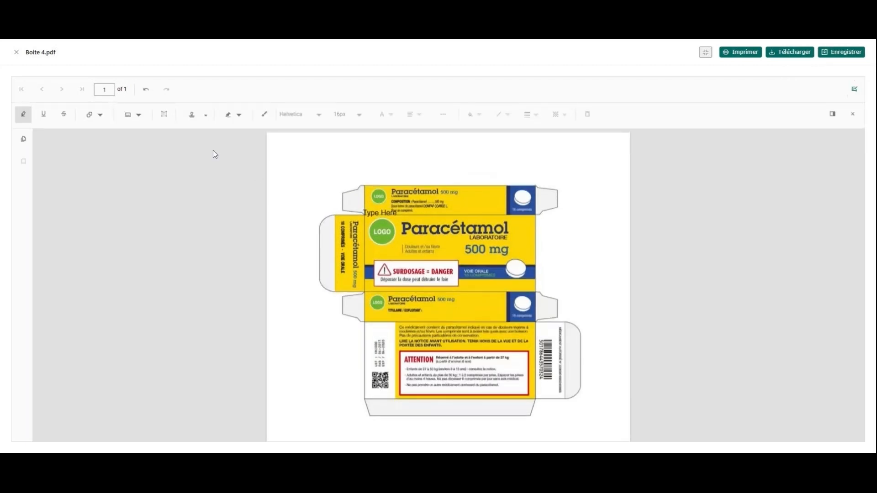
pyautogui.click(392, 222)
pyautogui.click(588, 114)
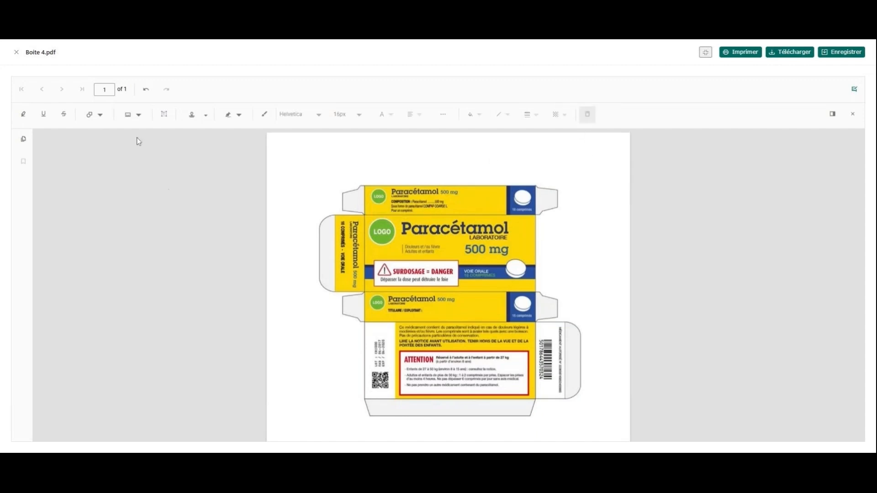
pyautogui.click(163, 122)
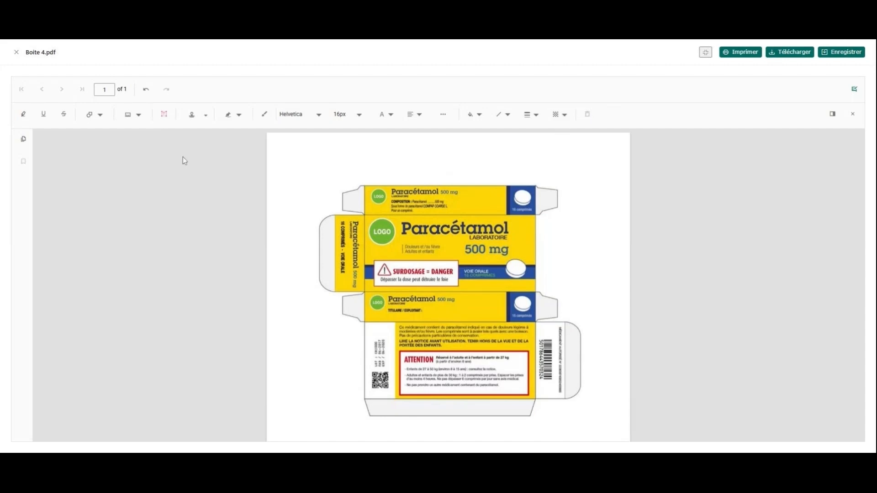
# Step: Draw a rectangle annotation over the main logo on the carton's front panel and fill it with purple
pyautogui.click(91, 116)
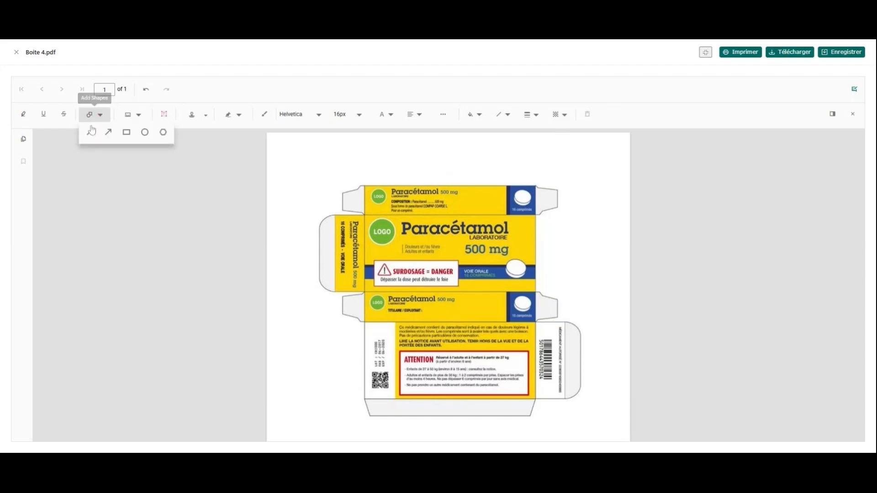
pyautogui.click(127, 132)
pyautogui.moveTo(359, 207); pyautogui.dragTo(404, 254)
pyautogui.click(479, 115)
pyautogui.click(514, 134)
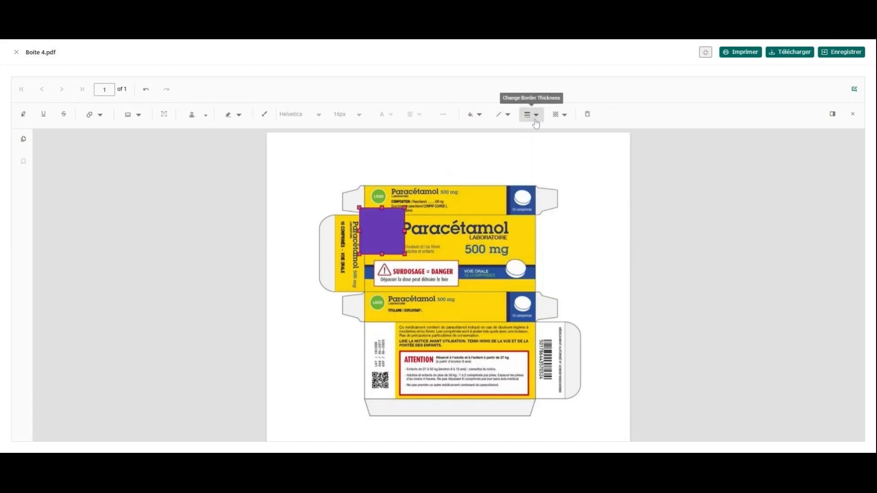
# Step: Lower the opacity of the rectangle annotation so the logo shows through it
pyautogui.click(559, 115)
pyautogui.moveTo(522, 133); pyautogui.dragTo(451, 134)
pyautogui.click(539, 173)
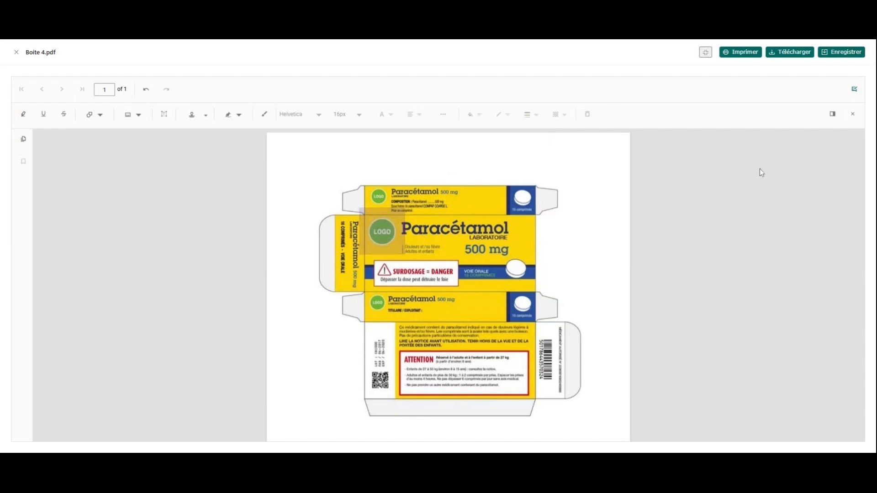
# Step: Post the comment "Logo en bleu" on the rectangle annotation
pyautogui.doubleClick(372, 238)
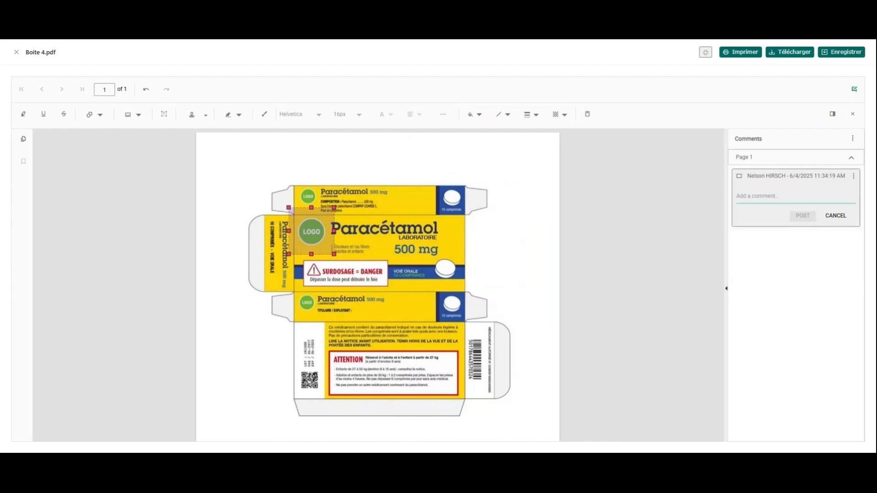
pyautogui.write('Logo en bleu')
pyautogui.click(803, 216)
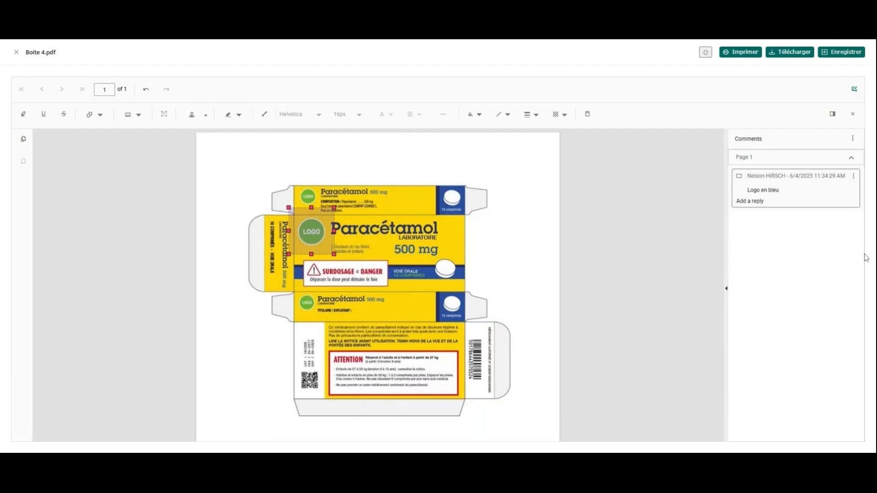
# Step: Delete the "Logo en bleu" comment together with its rectangle annotation on the carton's front panel
pyautogui.click(854, 176)
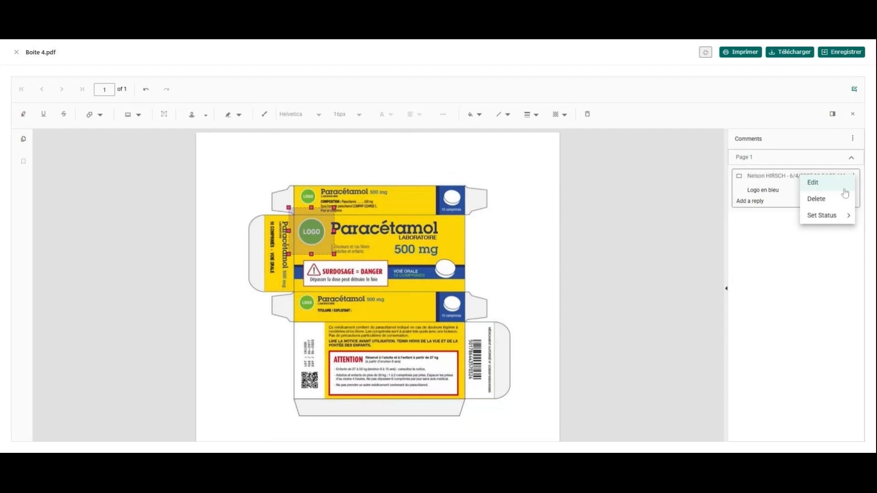
pyautogui.click(844, 189)
pyautogui.click(835, 216)
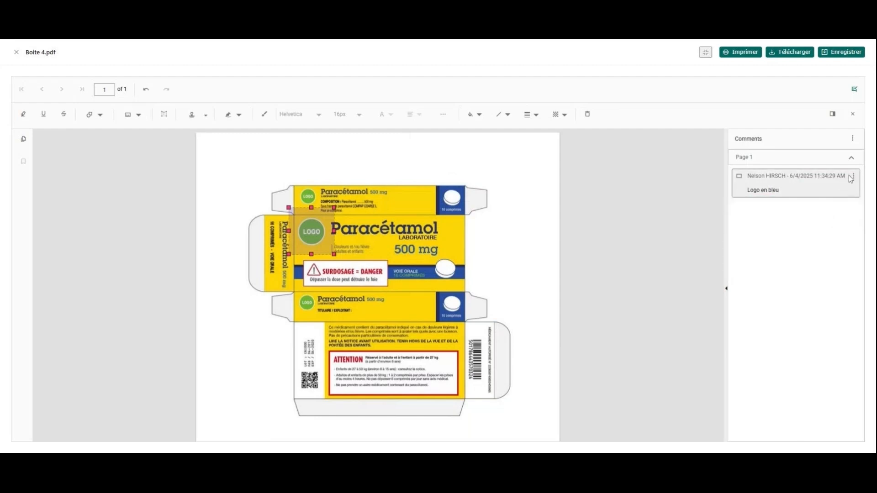
pyautogui.click(853, 176)
pyautogui.click(845, 201)
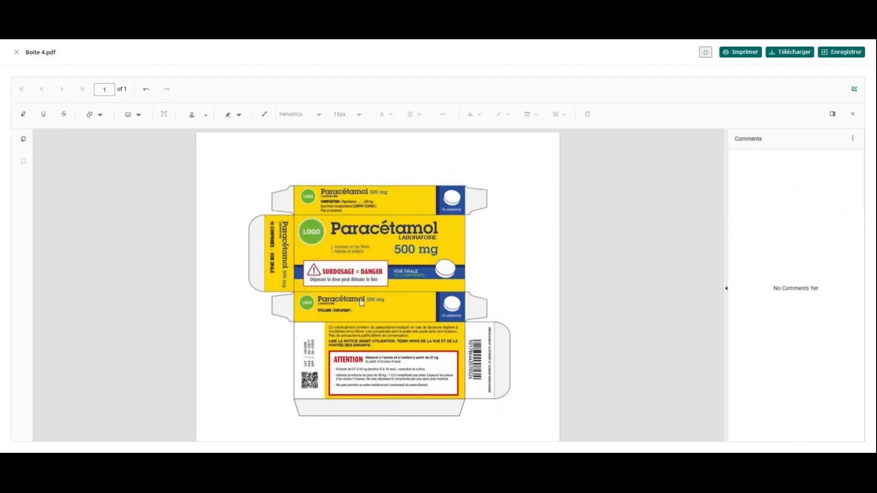
# Step: Close the annotation tools and the Boite 4.pdf preview, and leave the article's edit form without saving
pyautogui.click(853, 113)
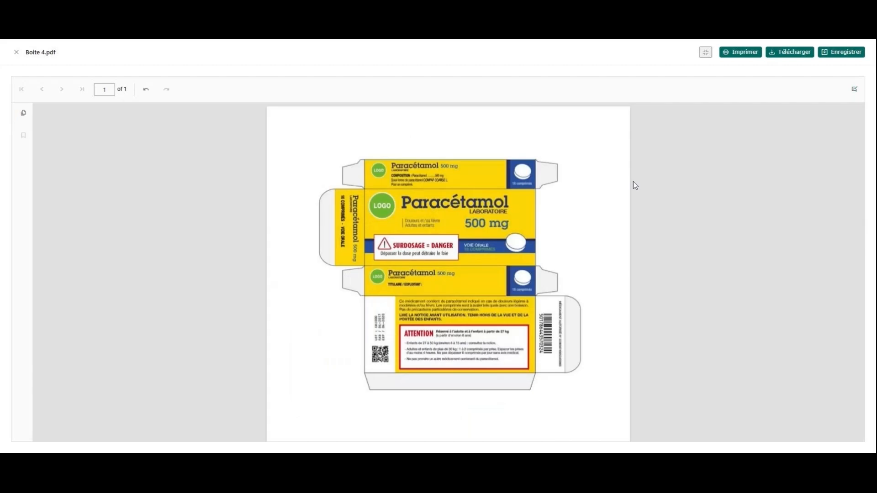
pyautogui.click(14, 53)
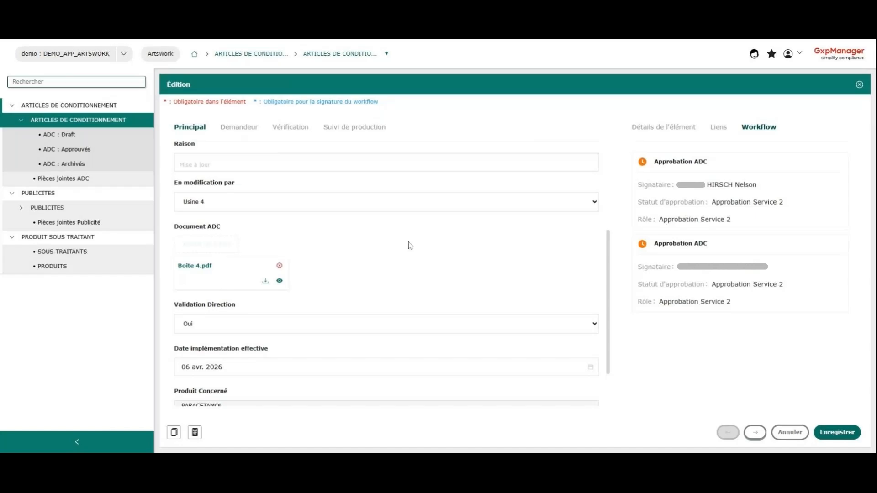
pyautogui.click(280, 281)
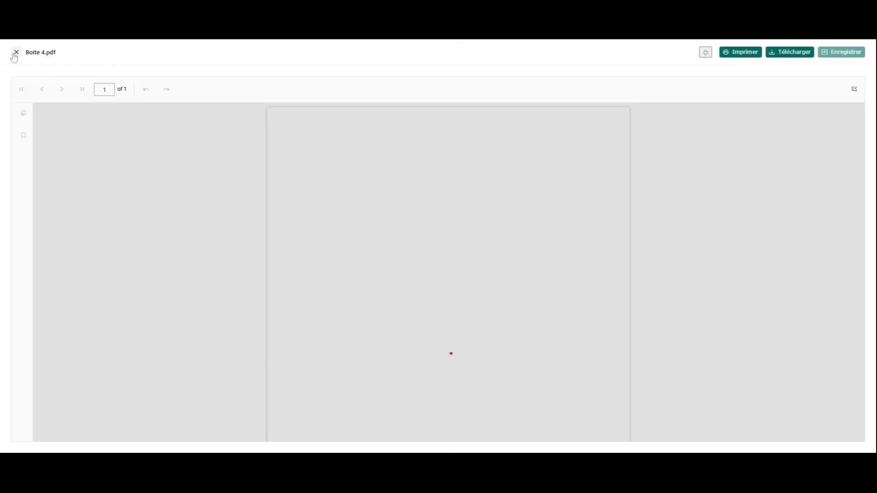
pyautogui.click(16, 52)
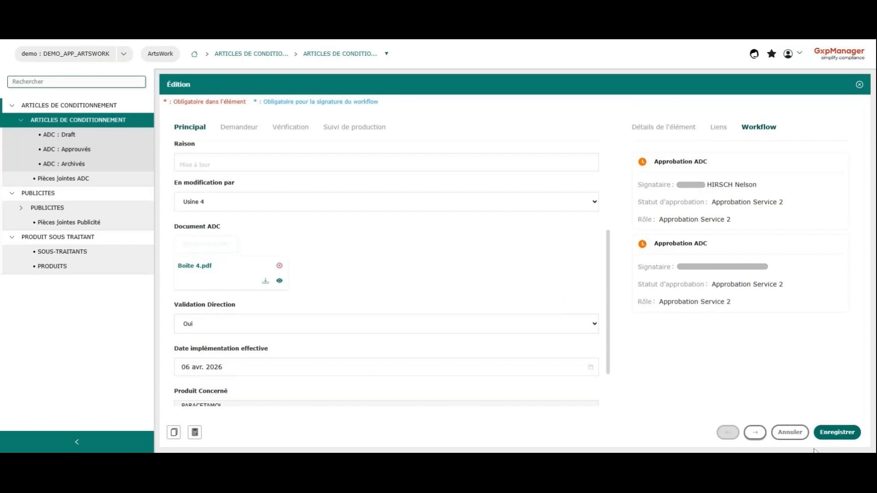
pyautogui.click(790, 432)
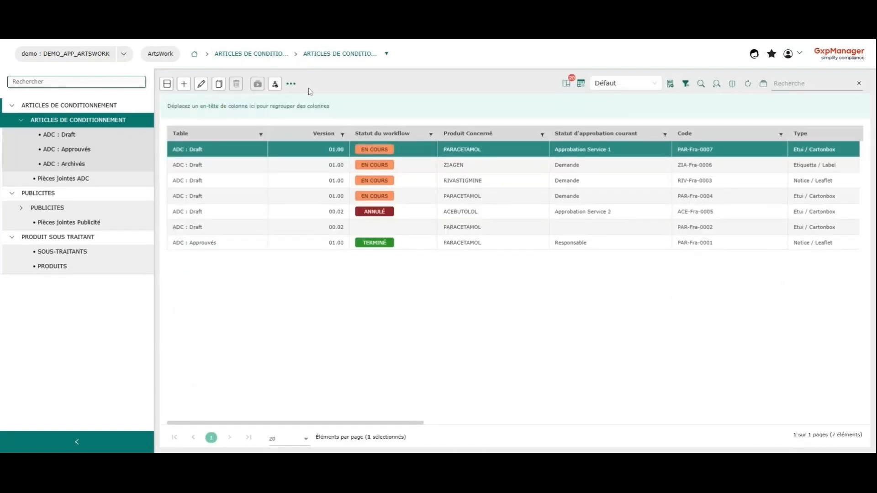
# Step: Start a publication of article PAR-Fra-0007 with the Publication ADC.docx template and set its file type to PDF
pyautogui.click(291, 84)
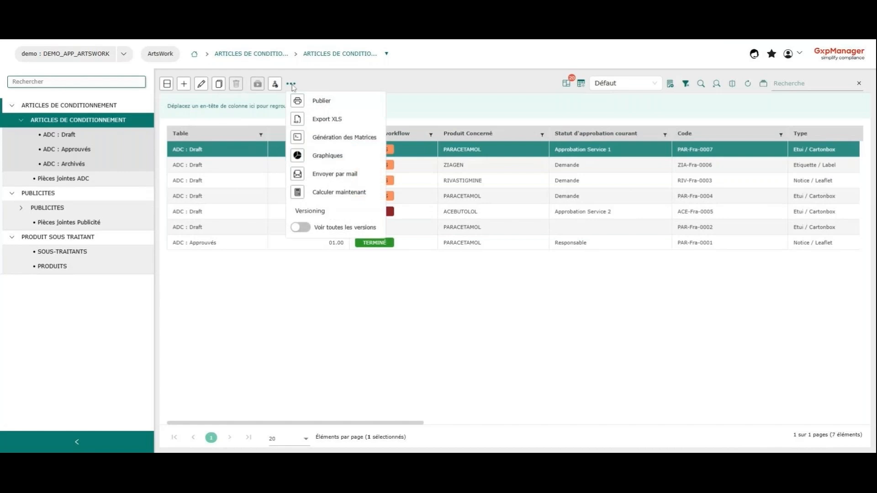
pyautogui.moveTo(292, 85)
pyautogui.click(298, 103)
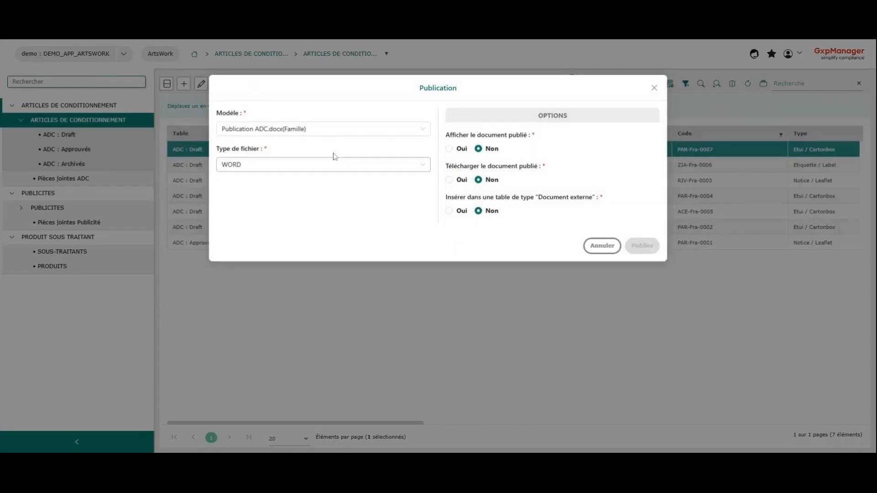
pyautogui.click(325, 165)
pyautogui.click(277, 201)
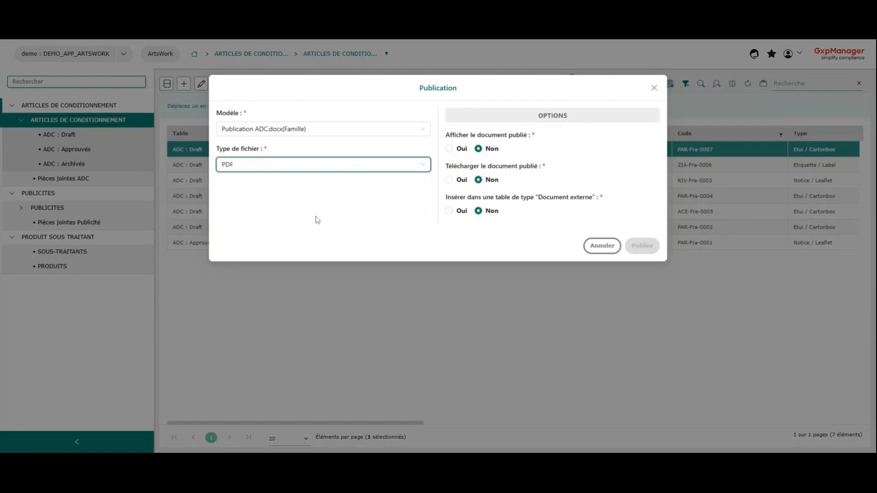
pyautogui.click(370, 227)
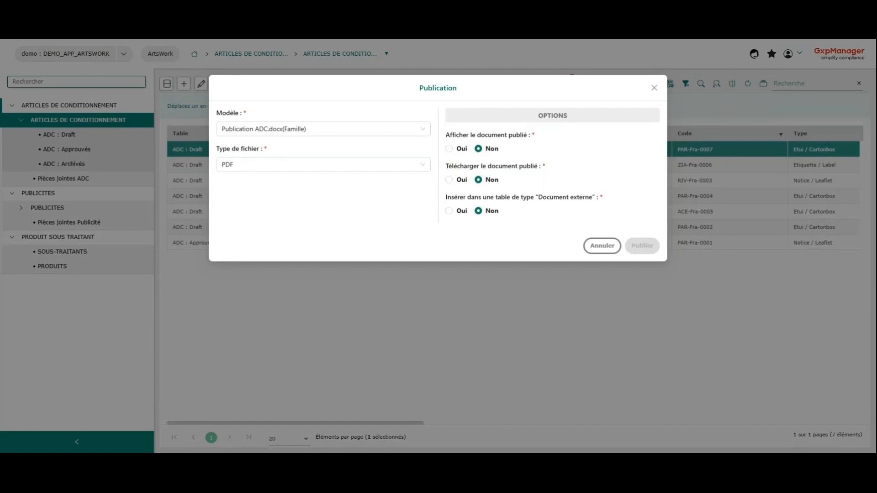
# Step: Enable downloading of the published document, name the file Patron_boite_paracetamol, and publish it
pyautogui.click(449, 179)
pyautogui.click(409, 200)
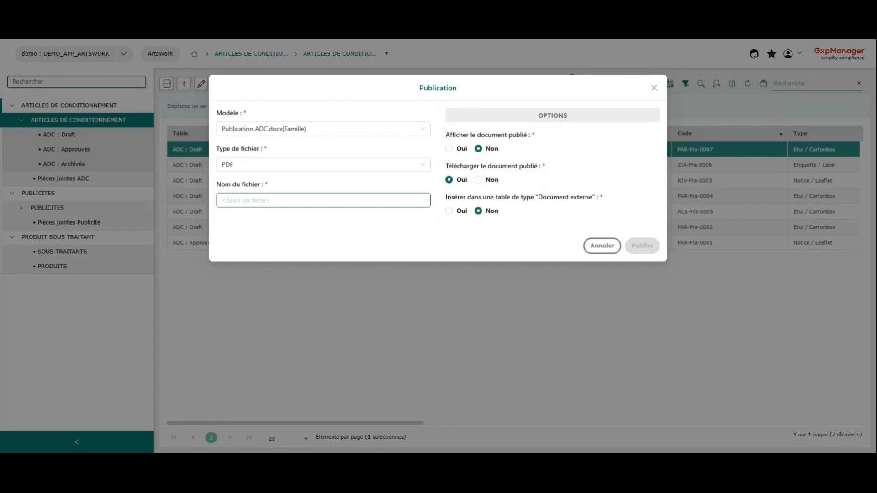
pyautogui.click(275, 200)
pyautogui.click(419, 257)
pyautogui.click(439, 227)
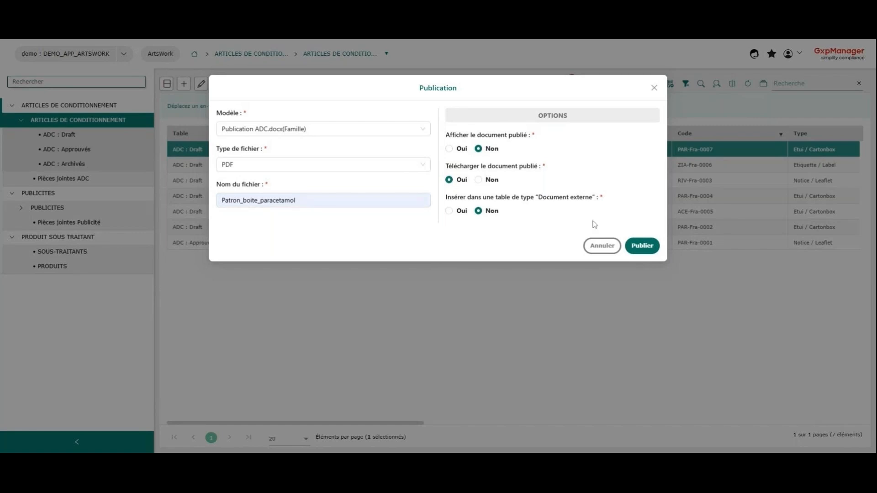
pyautogui.click(641, 247)
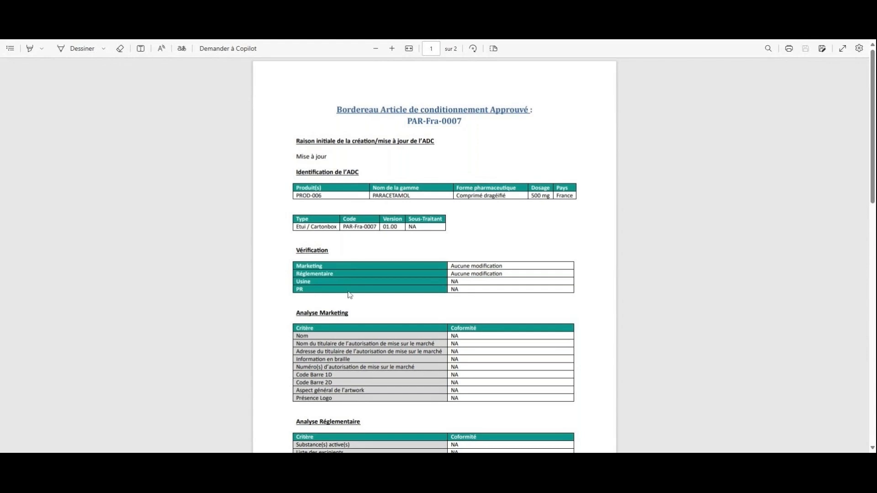
# Step: Review the published PAR-Fra-0007 PDF, from the verification and analysis tables to the approval signatures and post-approval follow-up
pyautogui.scroll(-3, 348, 295)
pyautogui.scroll(-7, 340, 275)
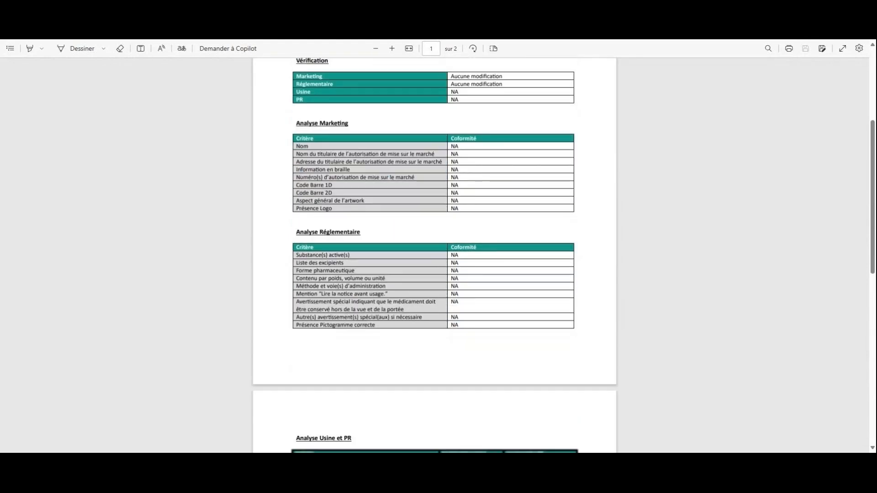
pyautogui.scroll(-3, 323, 276)
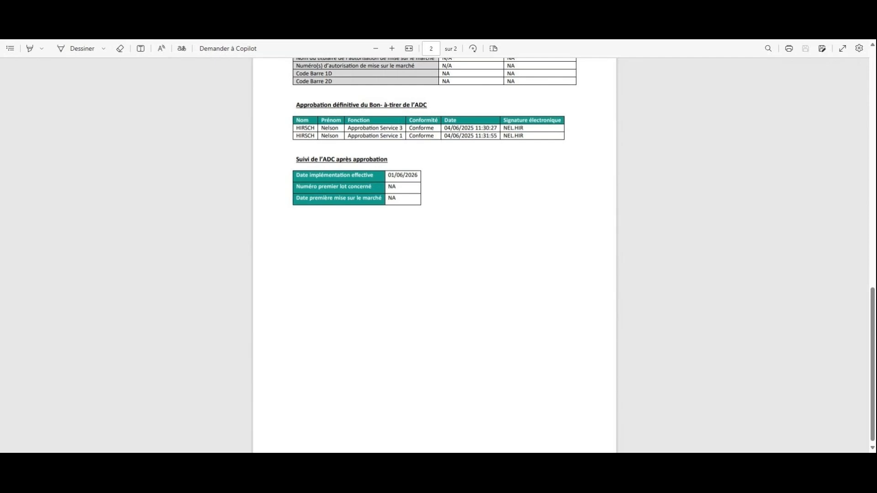
pyautogui.scroll(15, 493, 157)
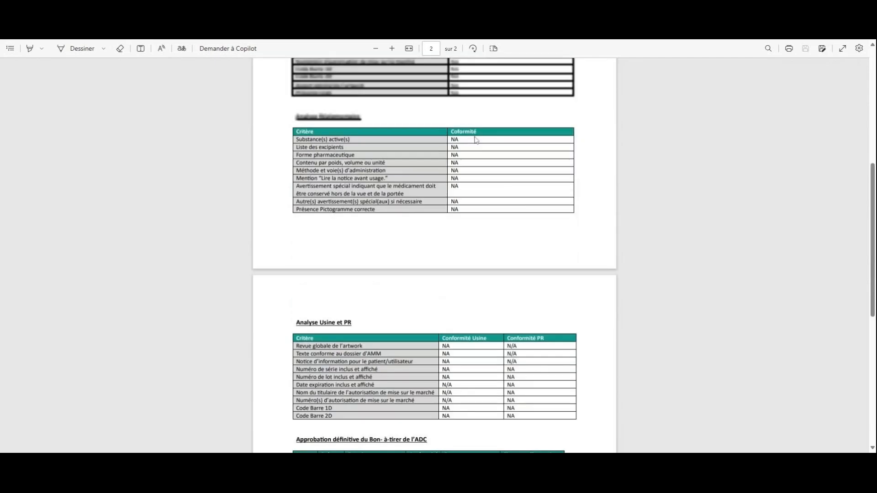
pyautogui.scroll(-1, 473, 140)
pyautogui.scroll(1, 390, 158)
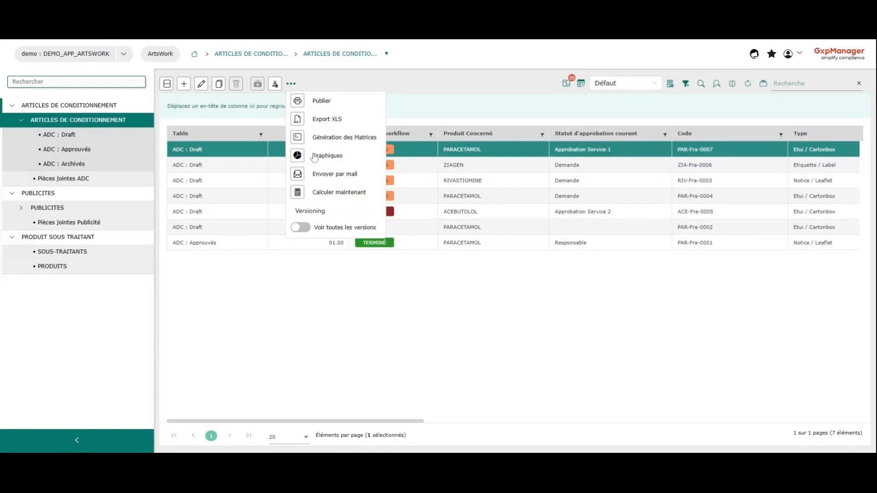
# Step: Open the e-mail notification form for article PAR-Fra-0007, review the element details it includes, and cancel without sending
pyautogui.click(297, 175)
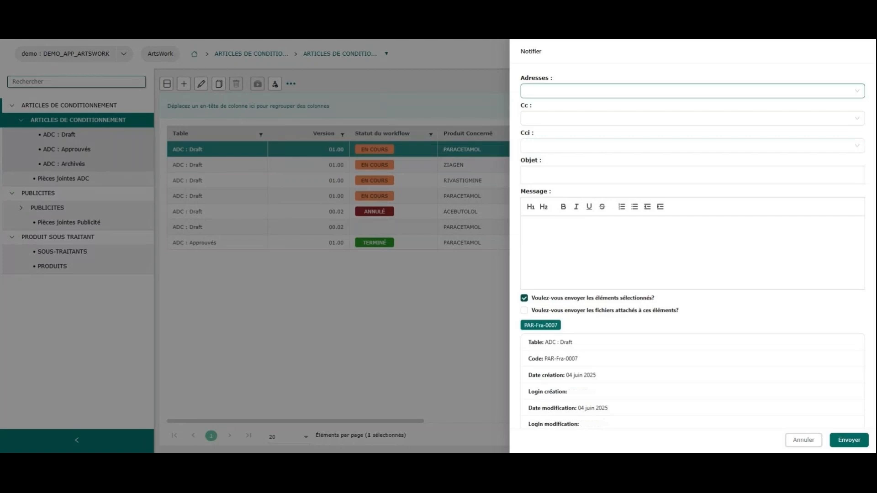
pyautogui.click(528, 225)
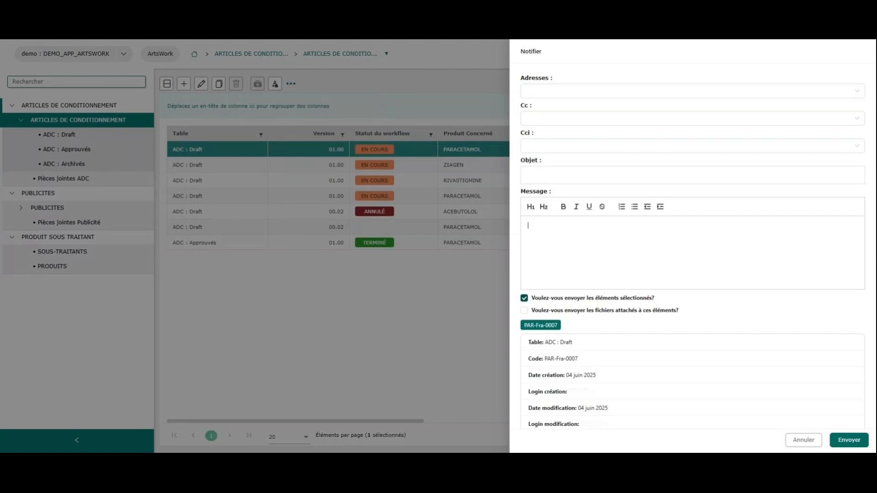
pyautogui.scroll(-6, 598, 350)
pyautogui.scroll(-10, 597, 350)
pyautogui.scroll(-10, 611, 365)
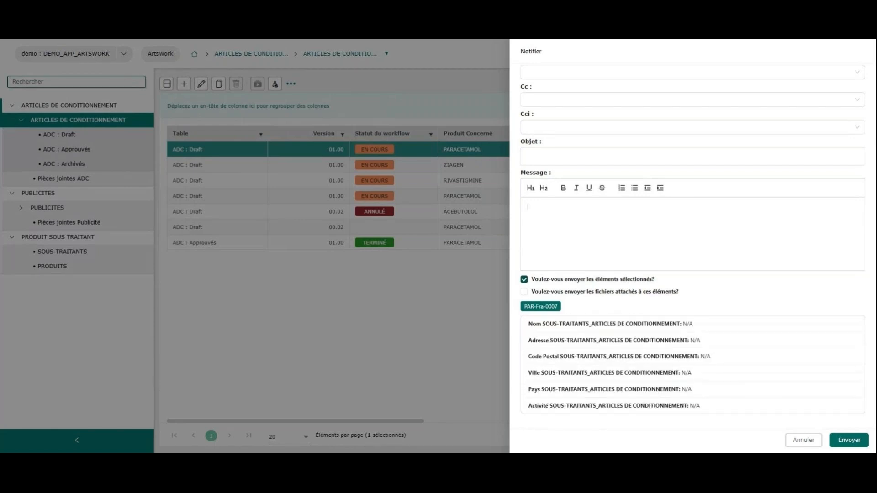
pyautogui.click(806, 440)
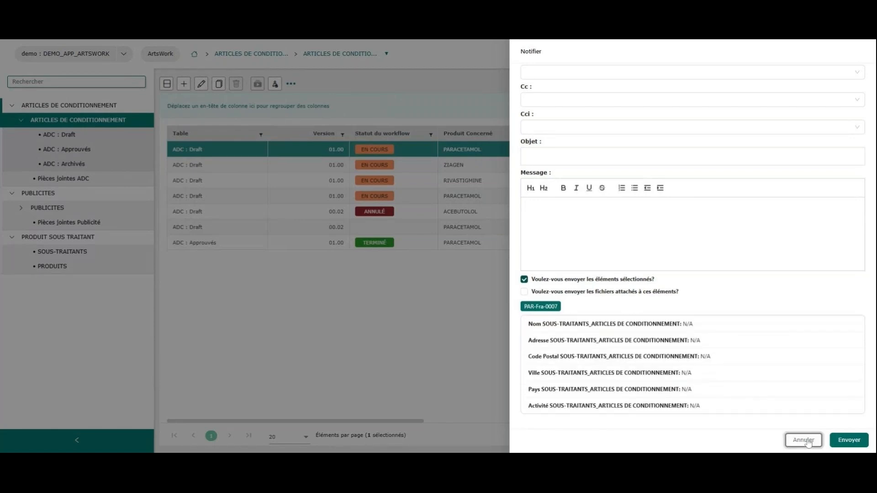